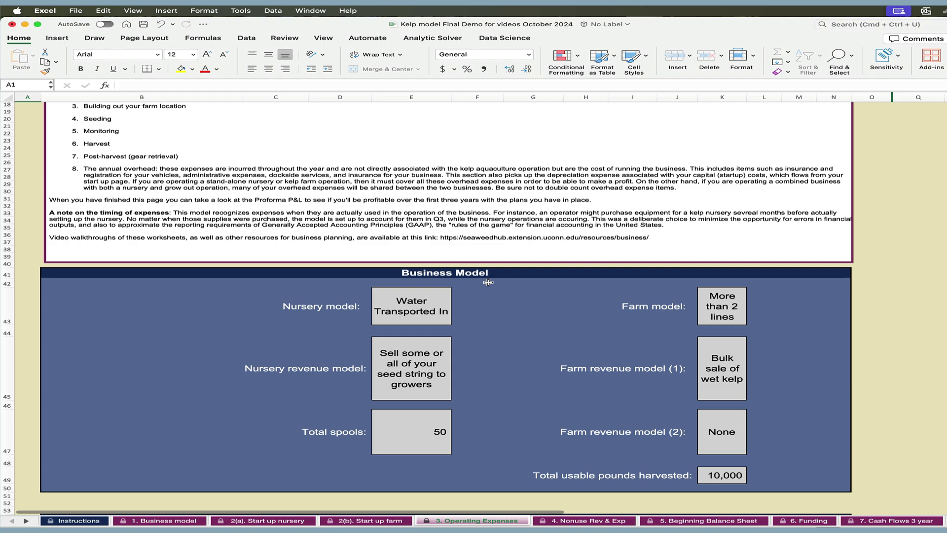
Try to edit the protected Nursery model cell in the Business Model section and dismiss the alert.
scroll(489, 283, "down", 1)
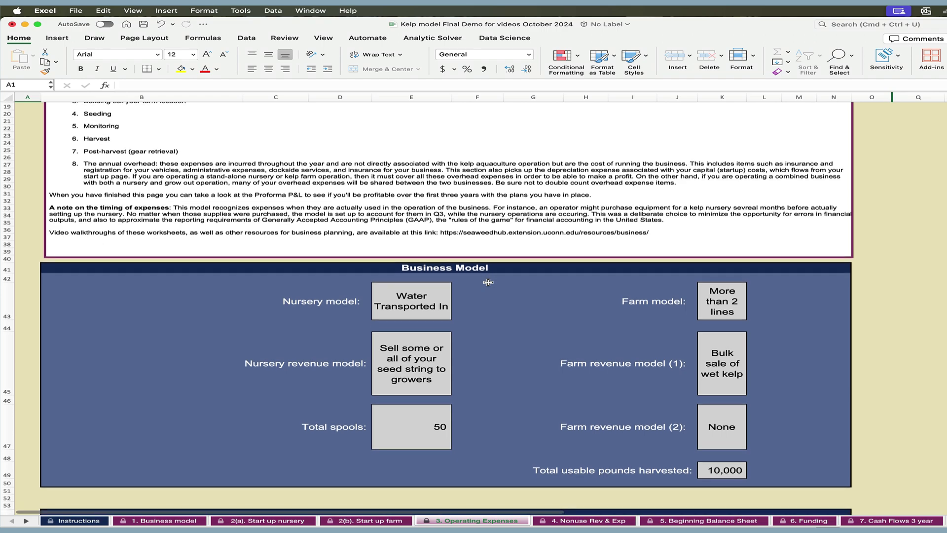
left_click(433, 290)
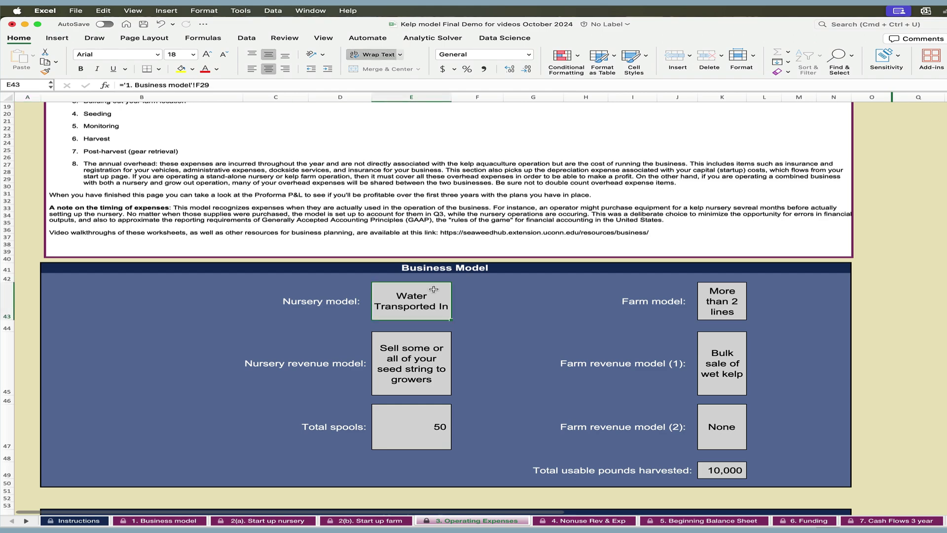
double_click(434, 289)
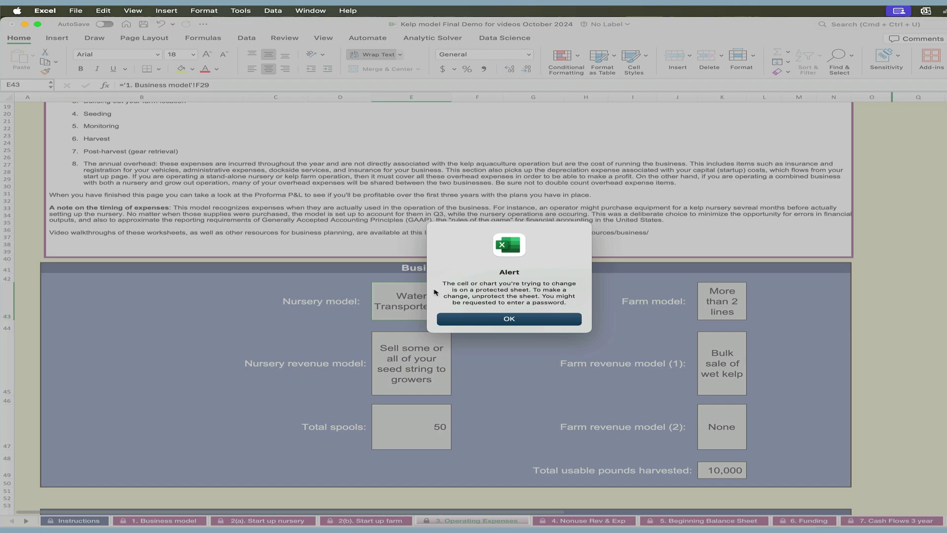
left_click(509, 320)
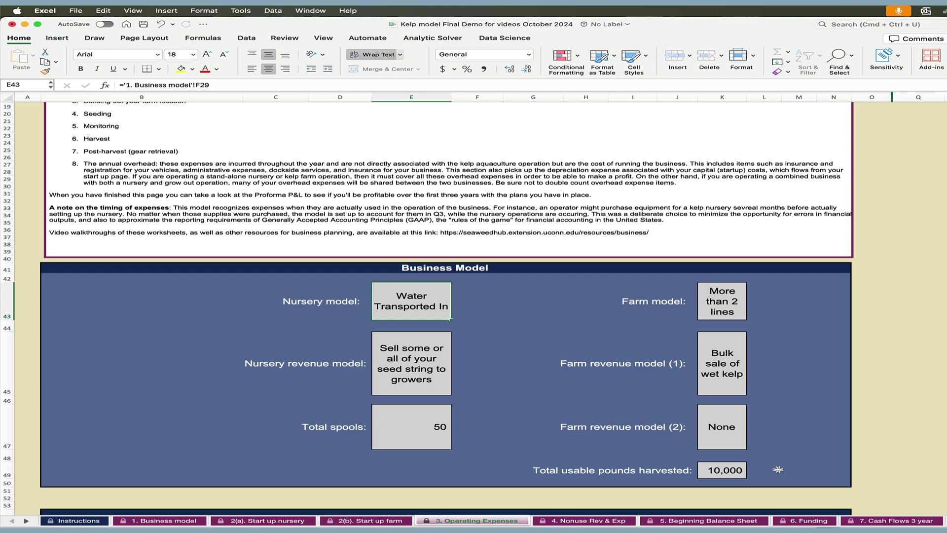
Set the owner's implied labor rate to 25 $/hr in the Key Input Parameters section.
scroll(781, 468, "down", 6)
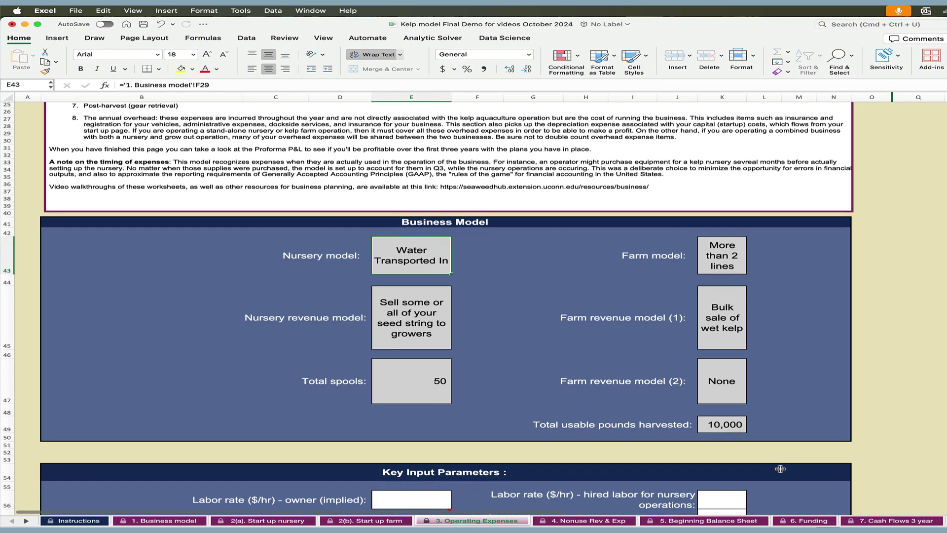
scroll(780, 469, "up", 1)
scroll(781, 469, "down", 1)
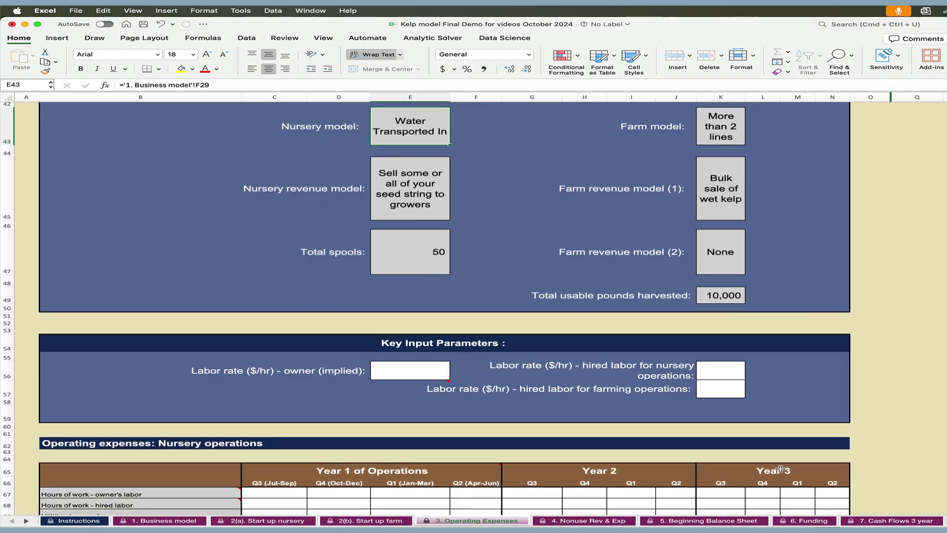
scroll(780, 469, "down", 1)
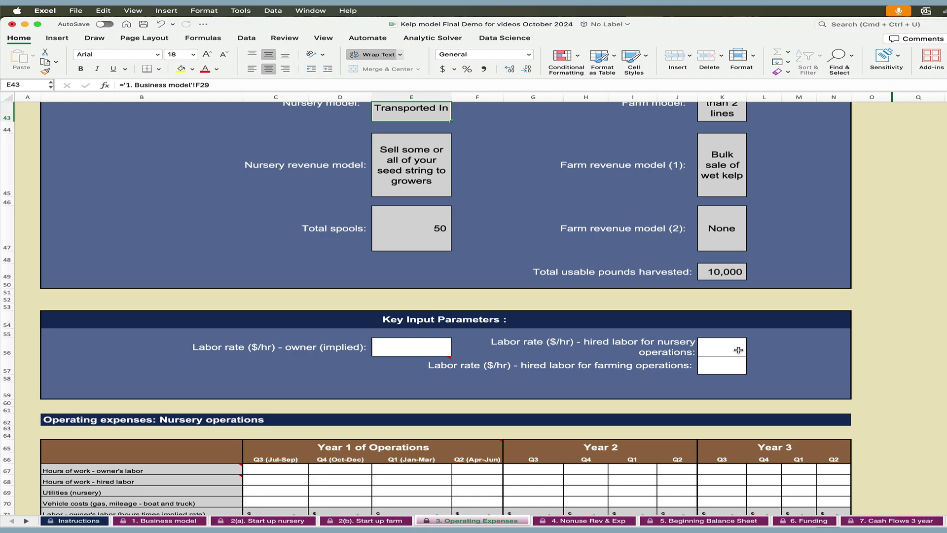
left_click(424, 349)
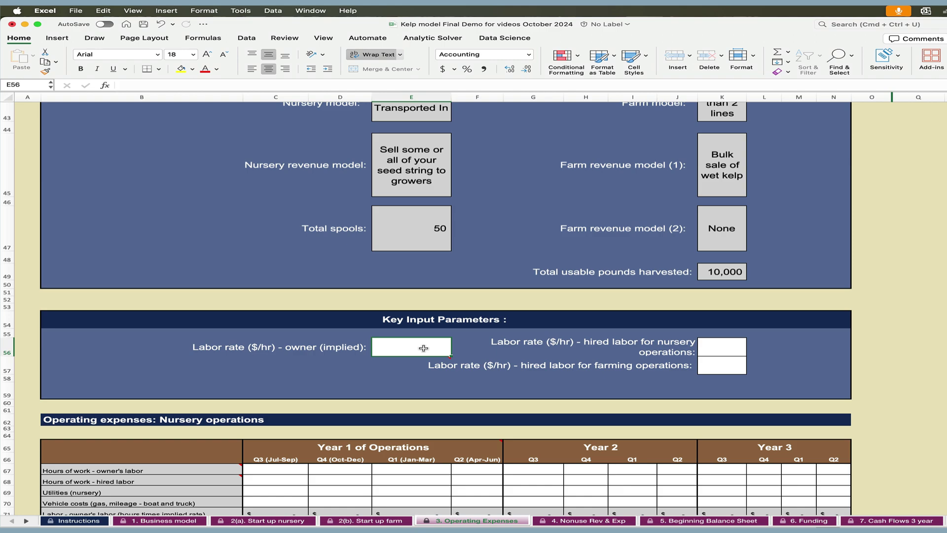
left_click(729, 349)
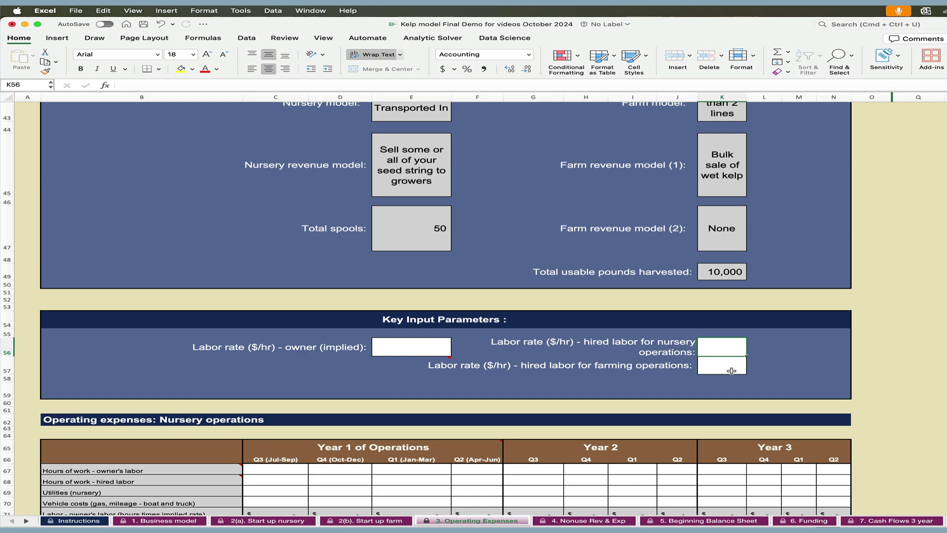
left_click(425, 347)
type("25")
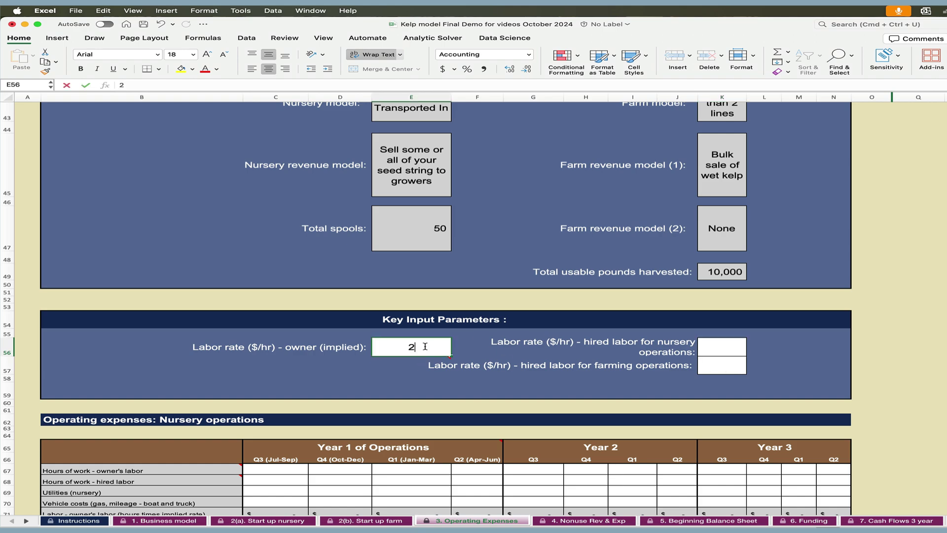
Set the hired labor rates to 30 $/hr for nursery operations and 25 $/hr for farming operations.
left_click(709, 347)
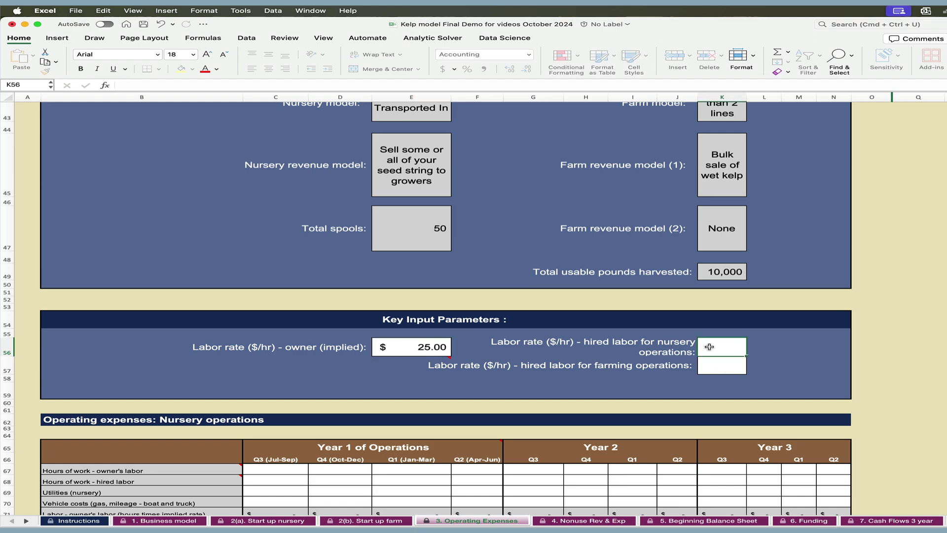
type("30")
left_click(727, 365)
type("25")
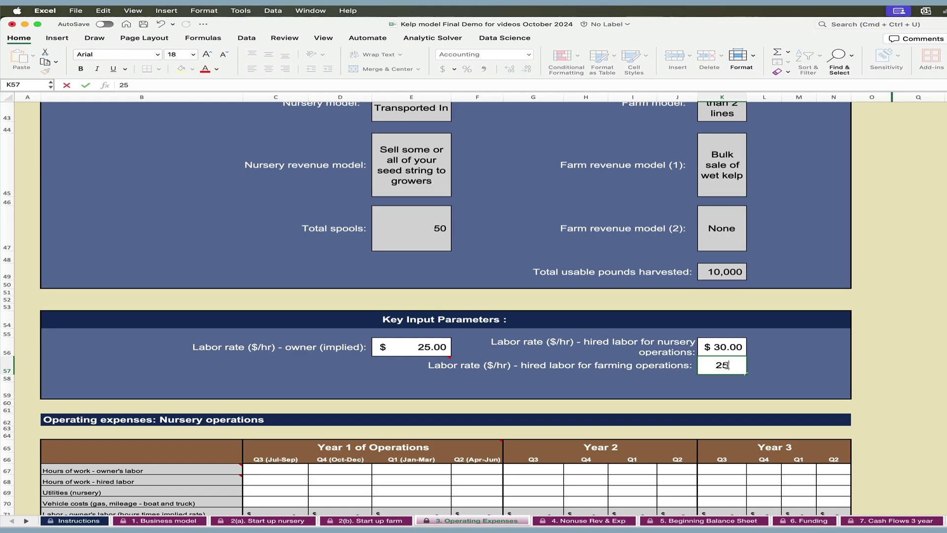
key("Return")
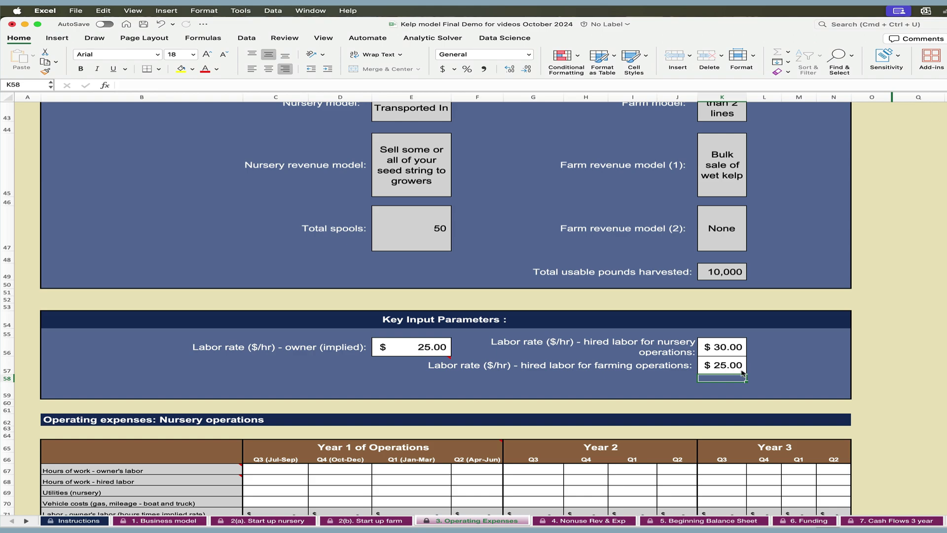
Enter the formula =40*4*3 as the owner's labor hours for Year 1 Q3 (Jul-Sep) under Nursery operations.
scroll(741, 402, "down", 5)
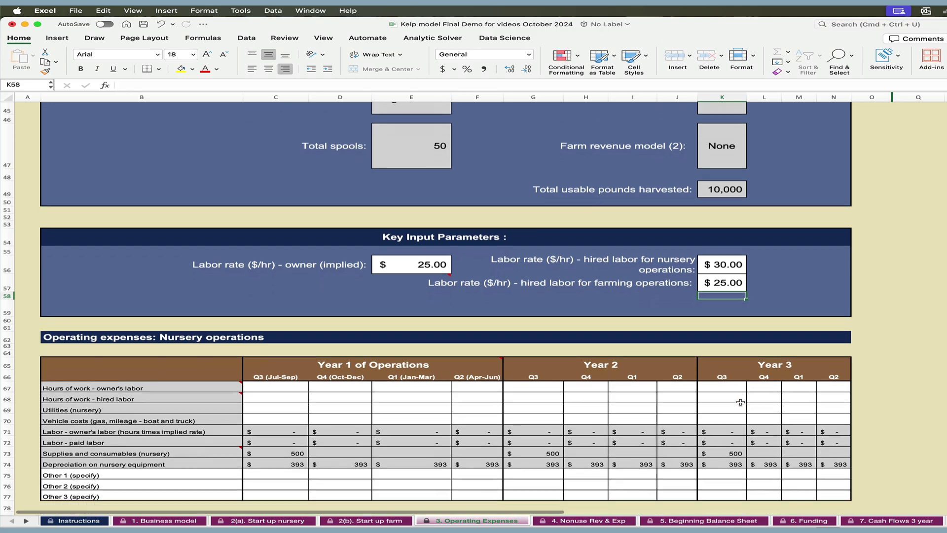
scroll(740, 402, "down", 1)
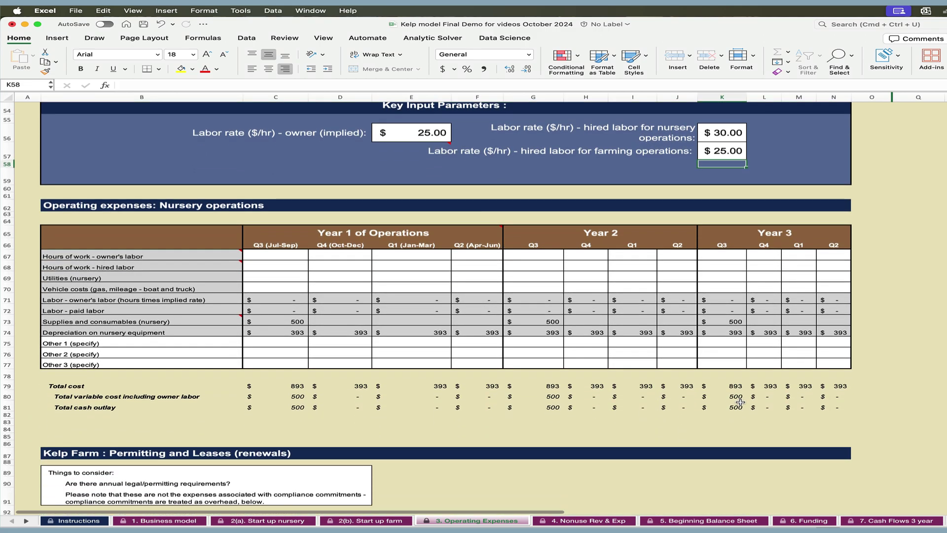
left_click(275, 253)
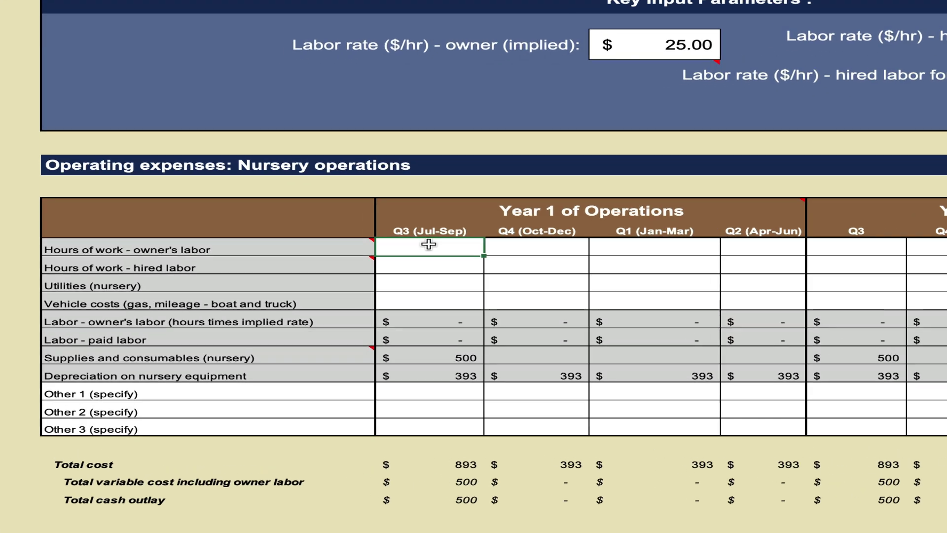
type("=40*4*3")
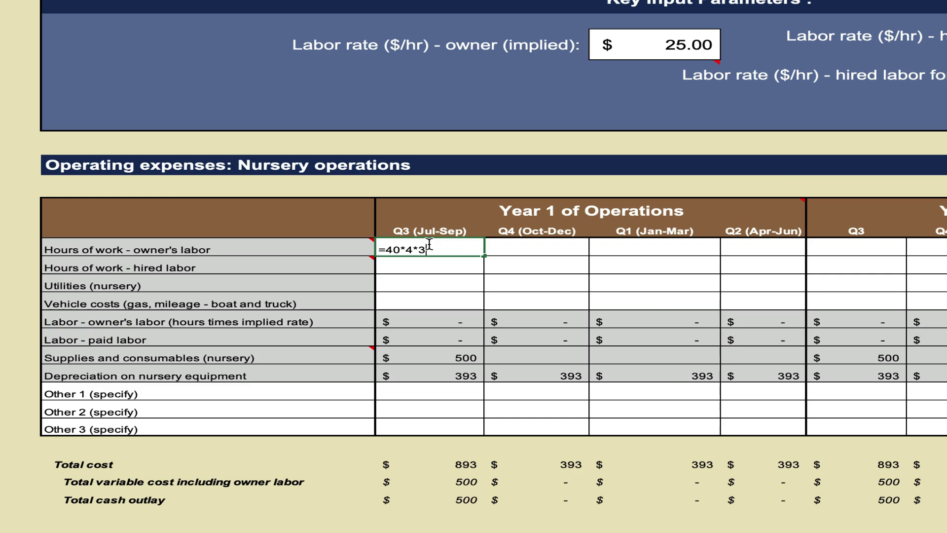
key("Return")
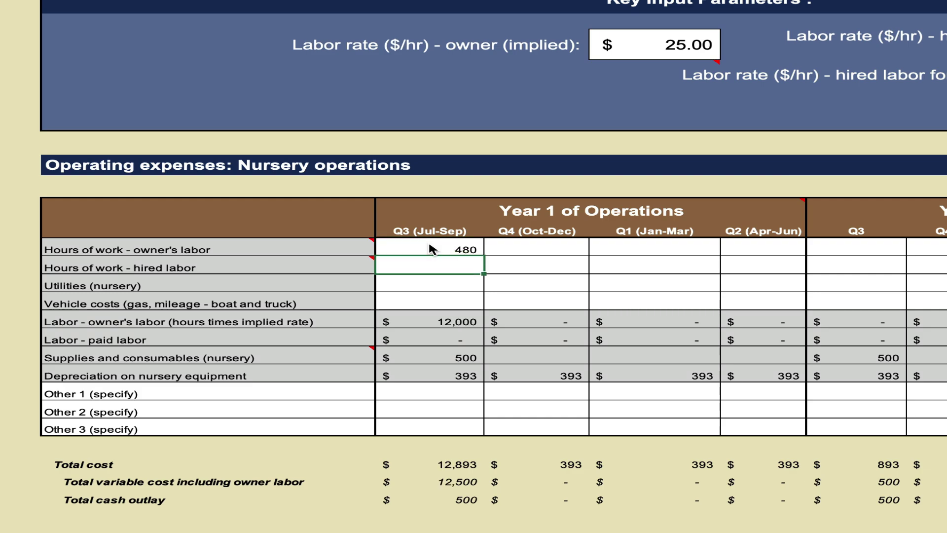
Check the calculated owner's labor cost for Year 1 Q3, and clear the owner's labor hours for that quarter.
left_click(410, 248)
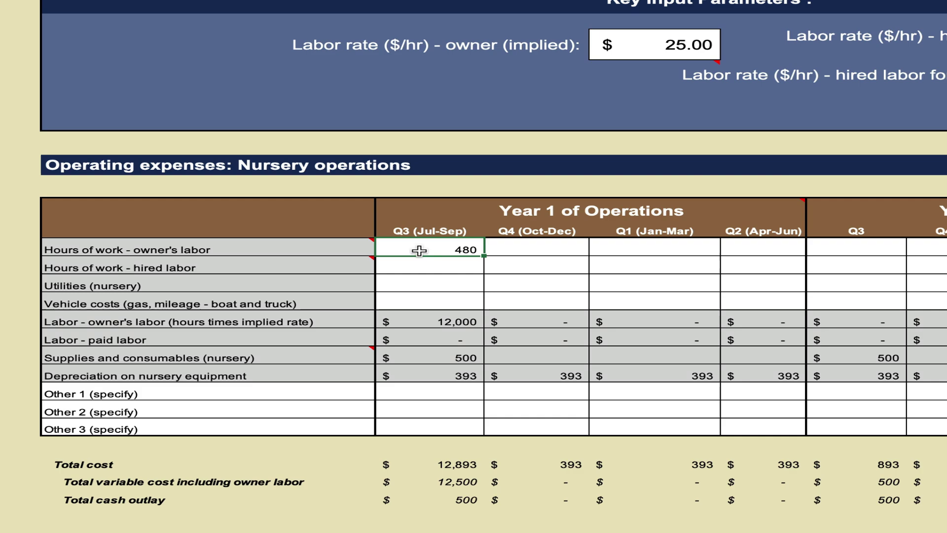
left_click(411, 323)
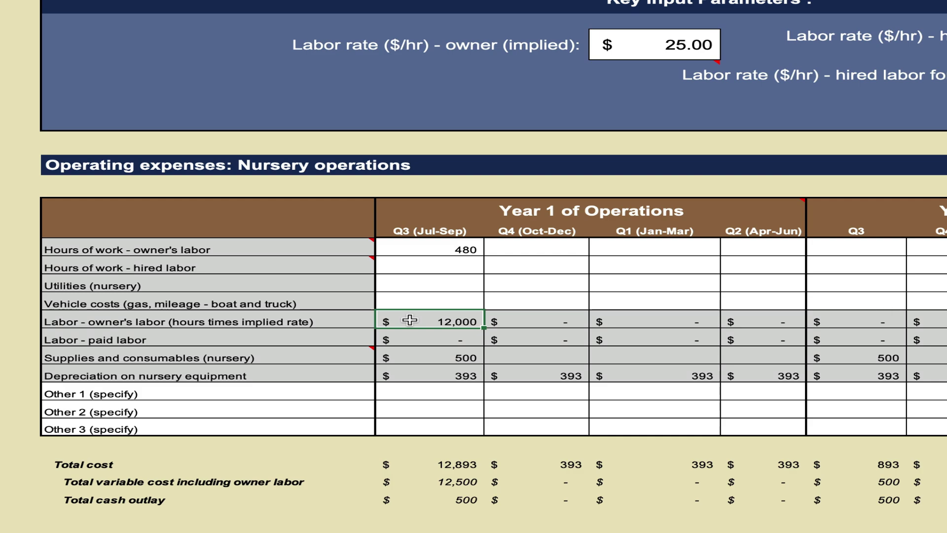
left_click(424, 249)
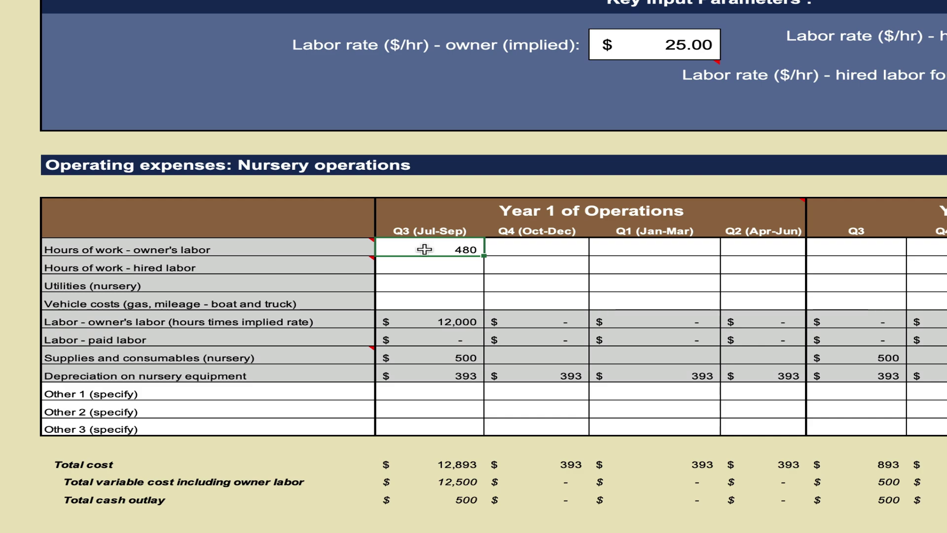
key("Delete")
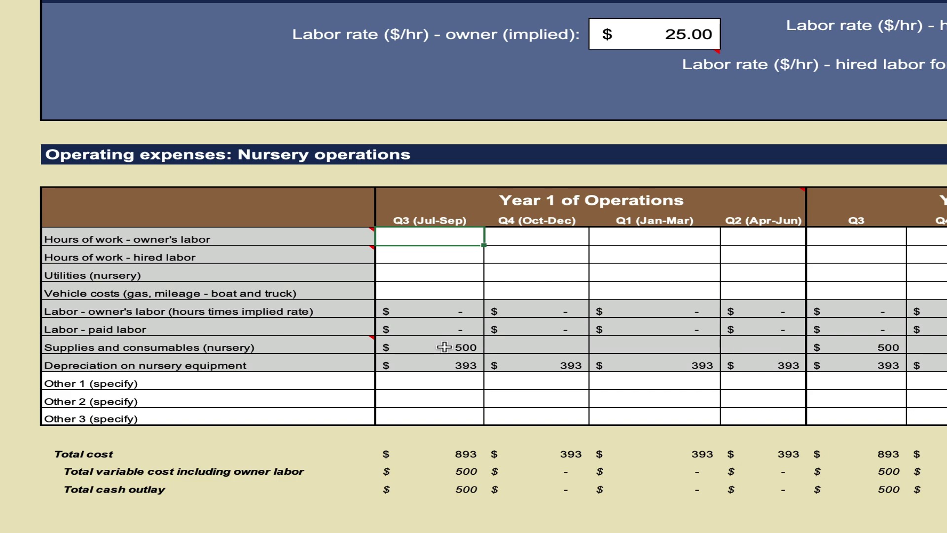
Examine the source formula of the Year 1 Q3 nursery supplies cost and the owner's labor hour cells for Q3 and Q4.
left_click(412, 347)
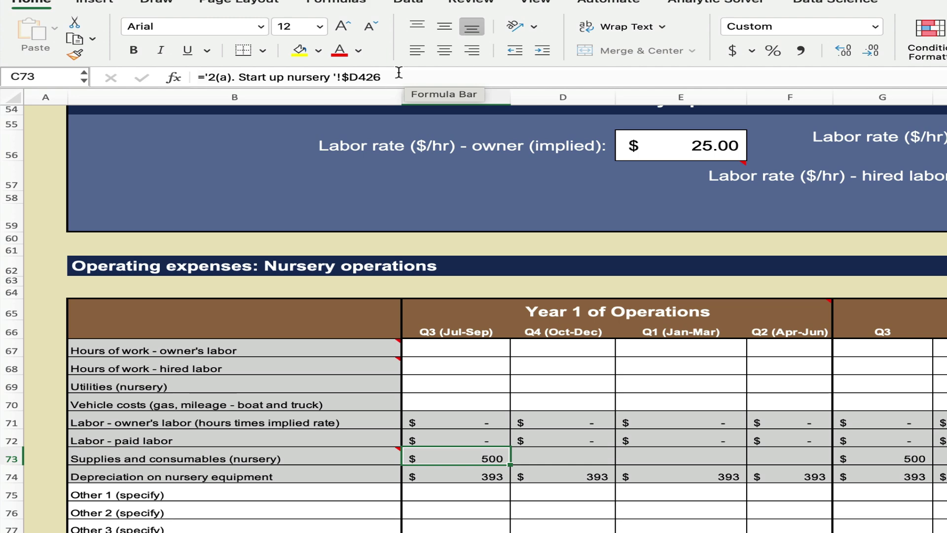
left_click(468, 348)
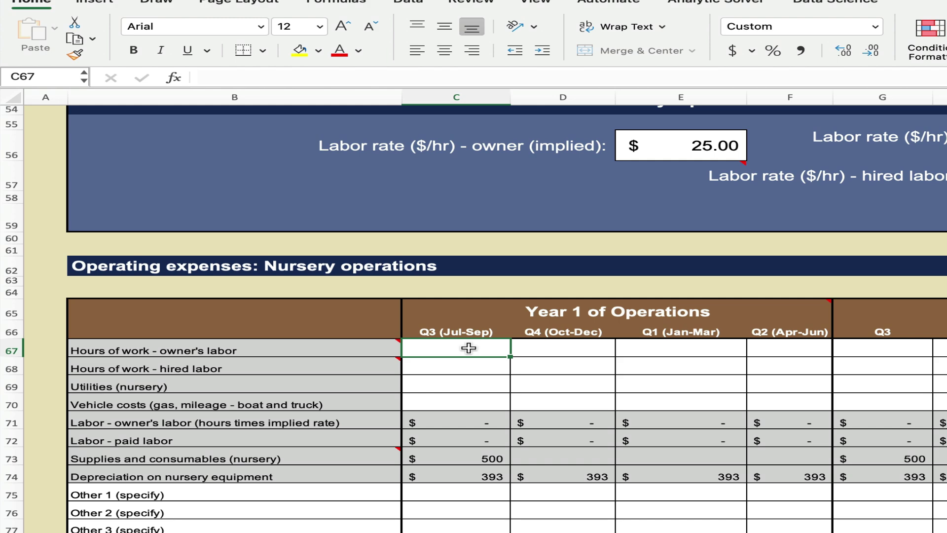
scroll(469, 348, "up", 1)
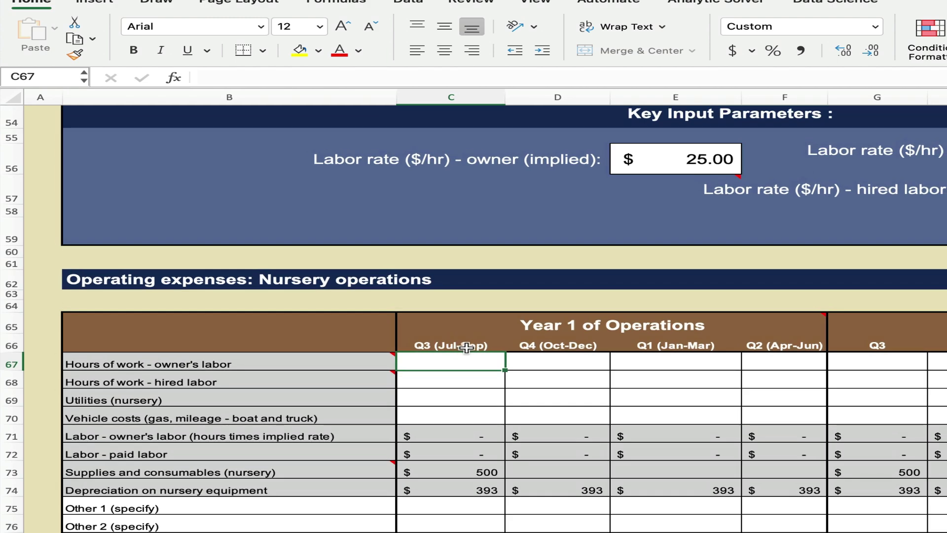
scroll(476, 347, "down", 2)
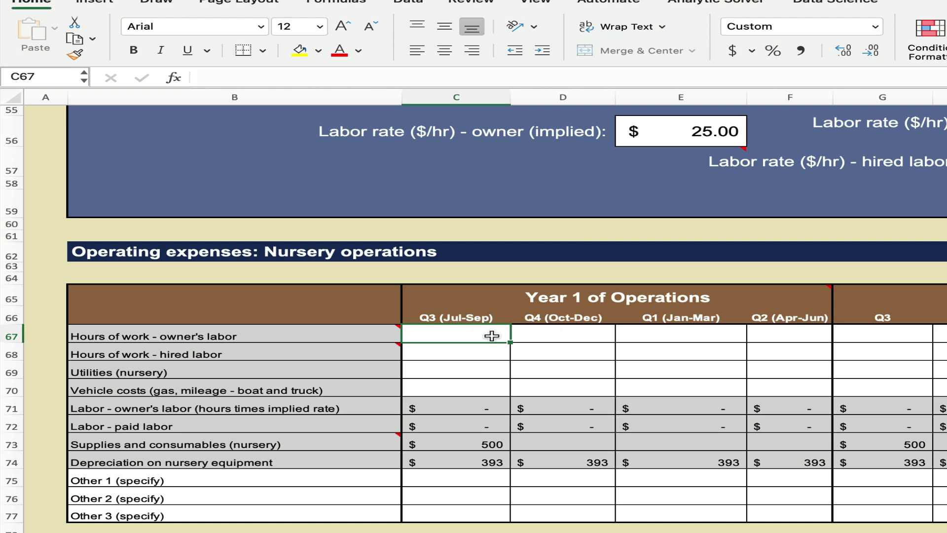
left_click(564, 336)
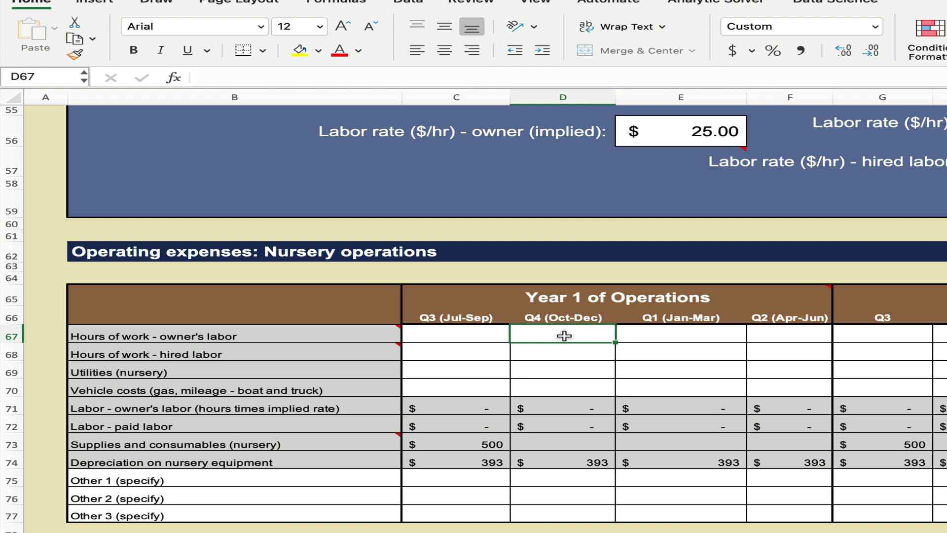
left_click(487, 336)
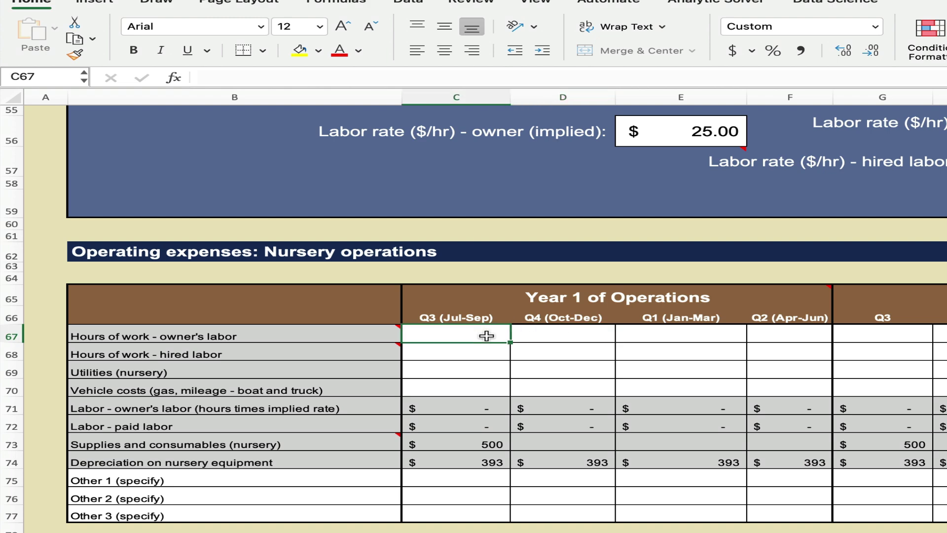
left_click(534, 336)
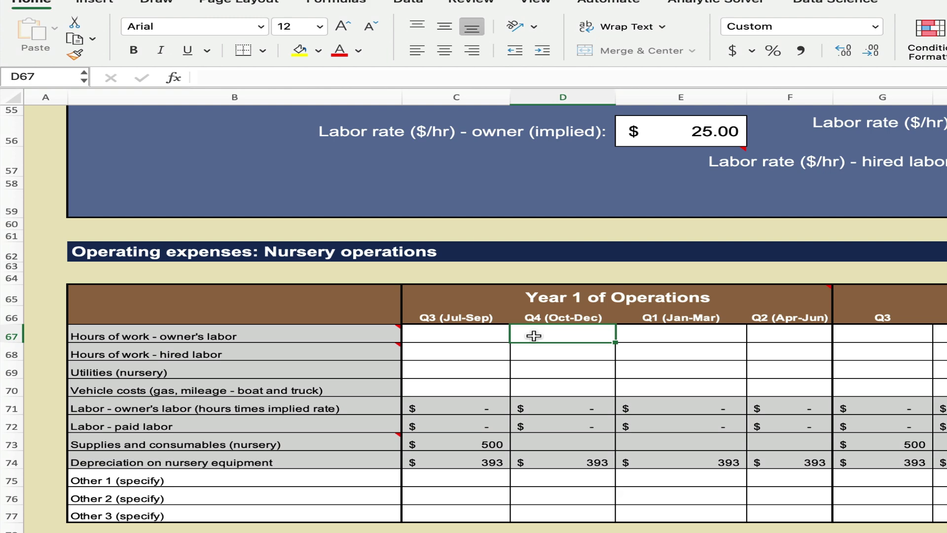
Enter 200 owner's labor hours for each of Q3 and Q4 of Year 1 under Nursery operations.
left_click(496, 337)
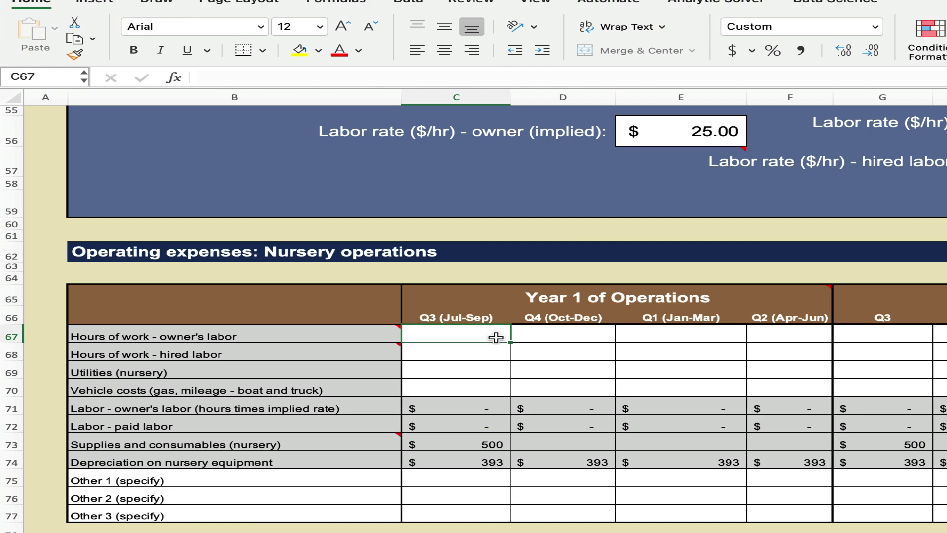
type("200")
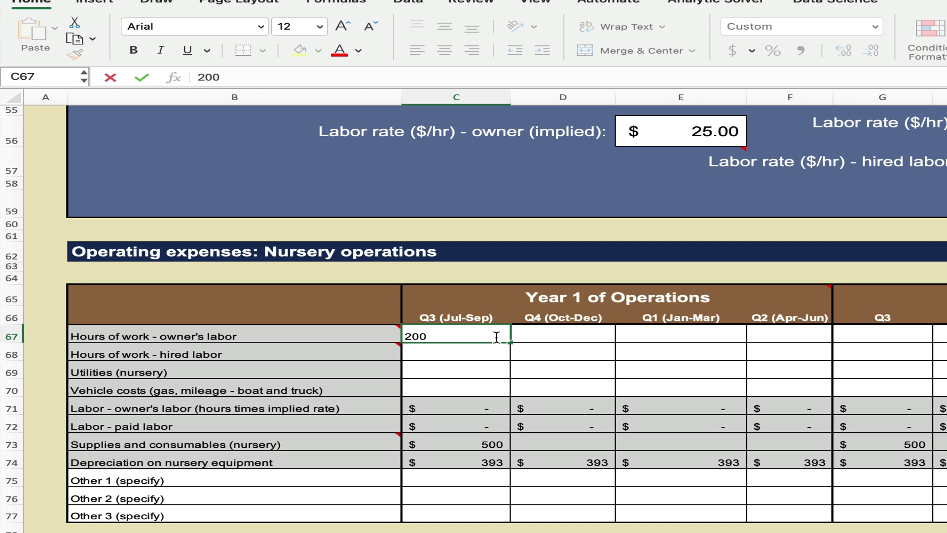
key("Tab")
type("200")
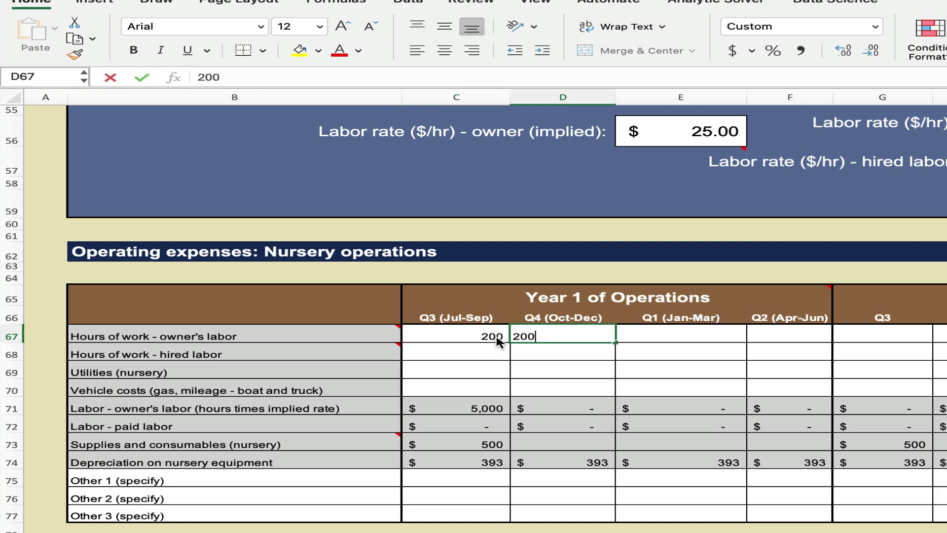
key("Return")
key("Left")
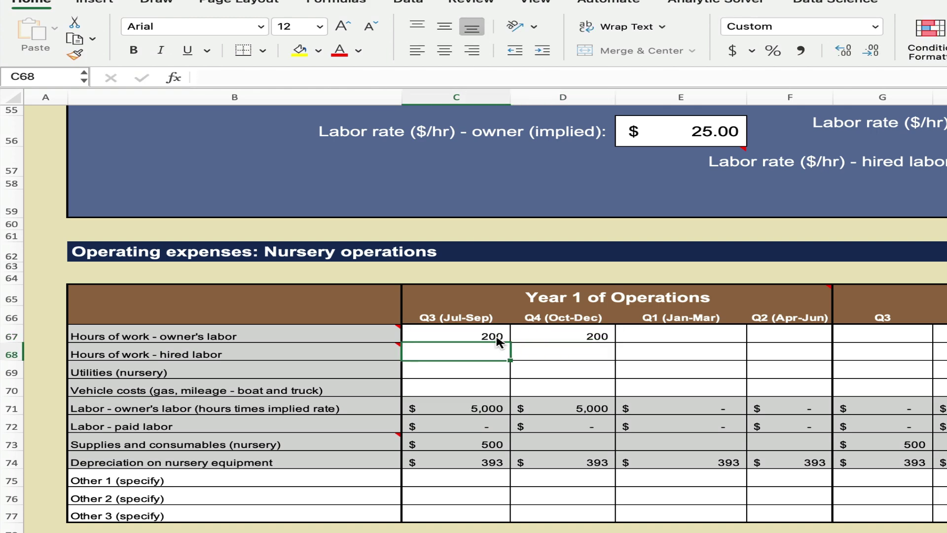
Enter 200 hired labor hours for each of Q3 and Q4 of Year 1 under Nursery operations, and check the Q3 paid labor formula.
type("200")
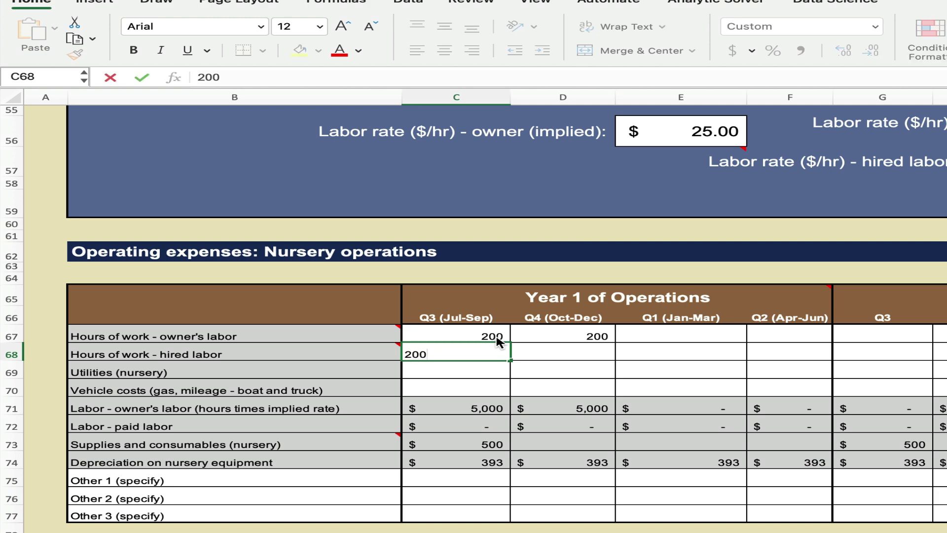
key("Tab")
type("200")
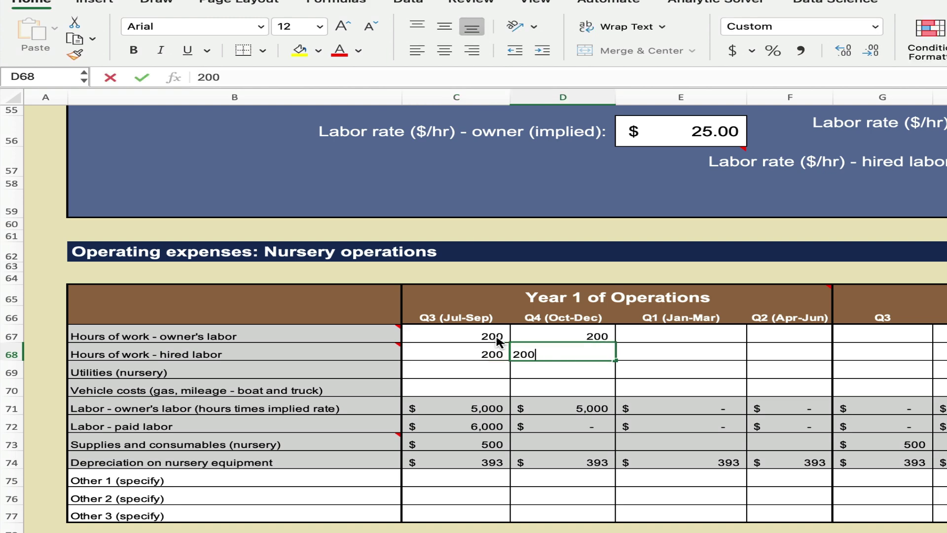
key("Return")
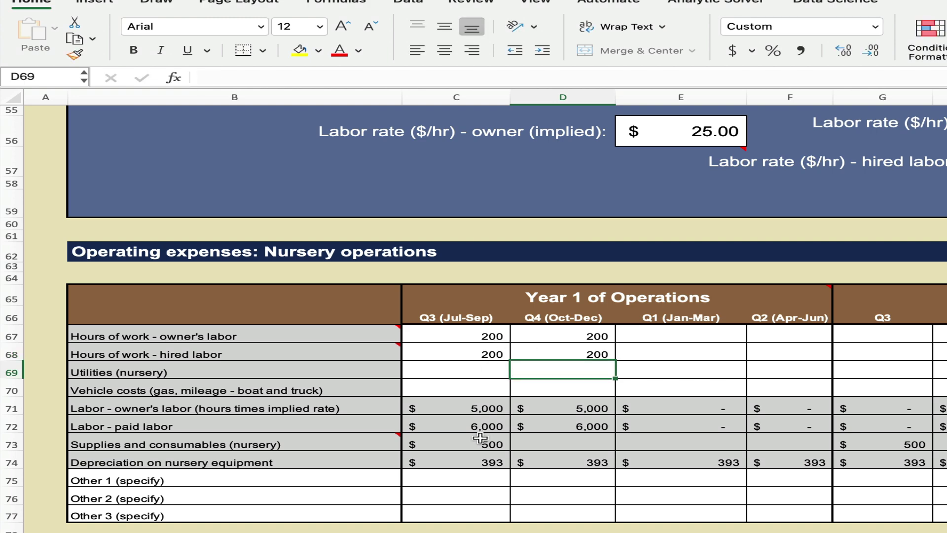
left_click(449, 425)
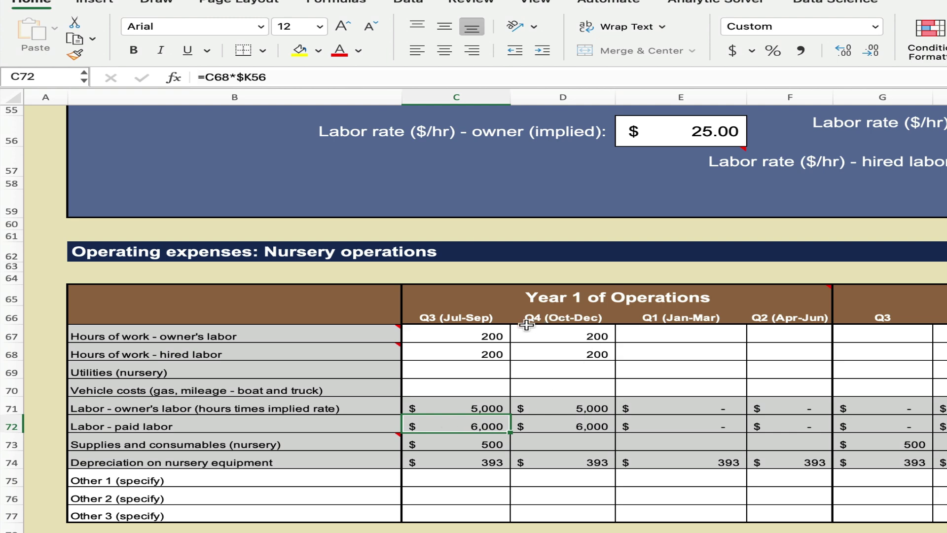
Enter 200 owner's labor hours and 200 hired labor hours for each of Q3 and Q4 in Years 2 and 3 under Nursery operations.
left_click(884, 333)
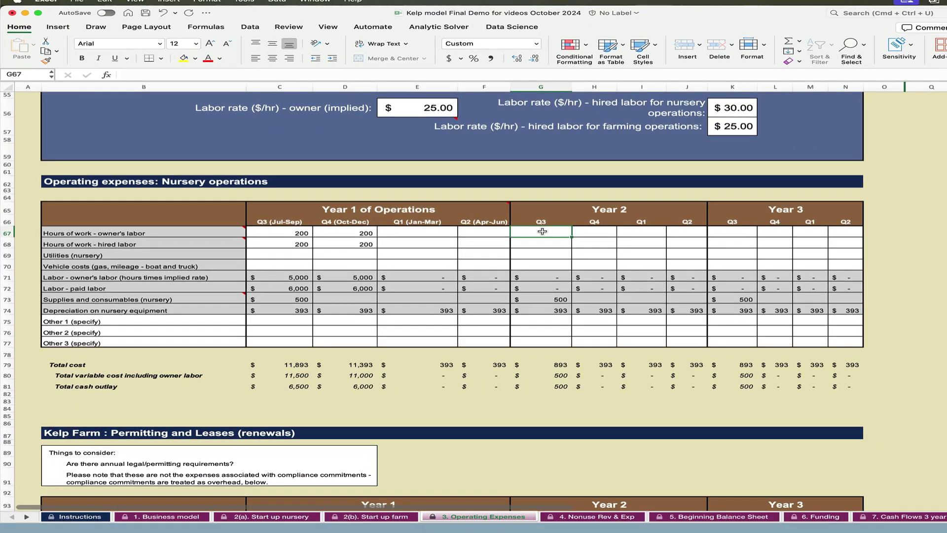
type("200")
key("Return")
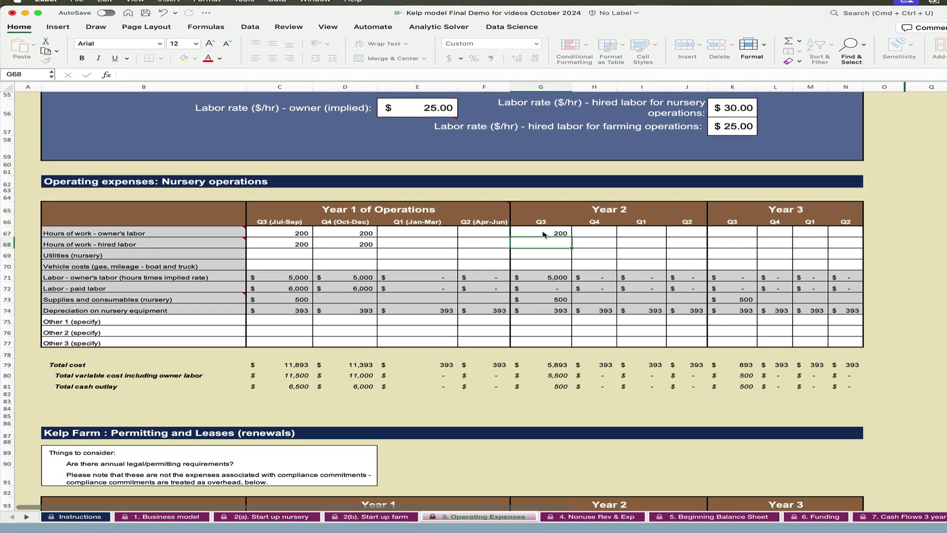
type("200")
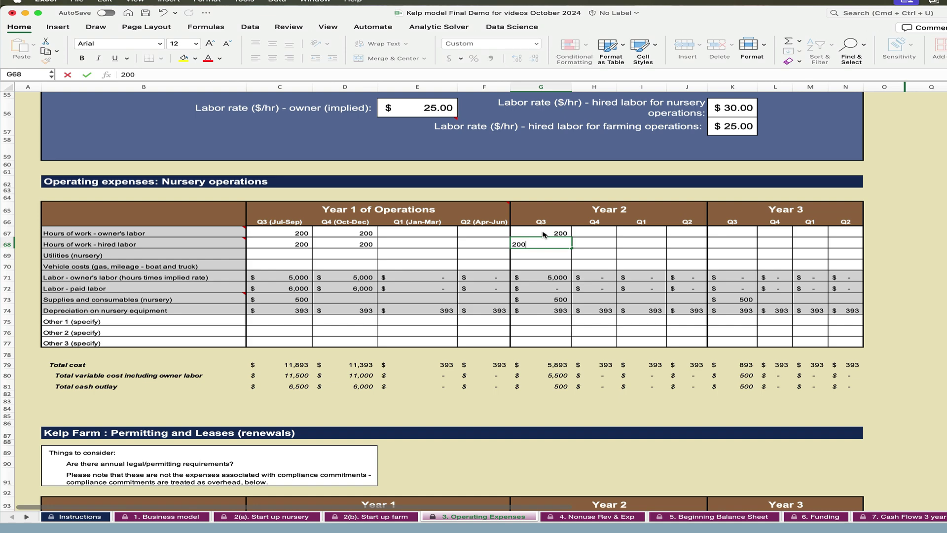
key("Tab")
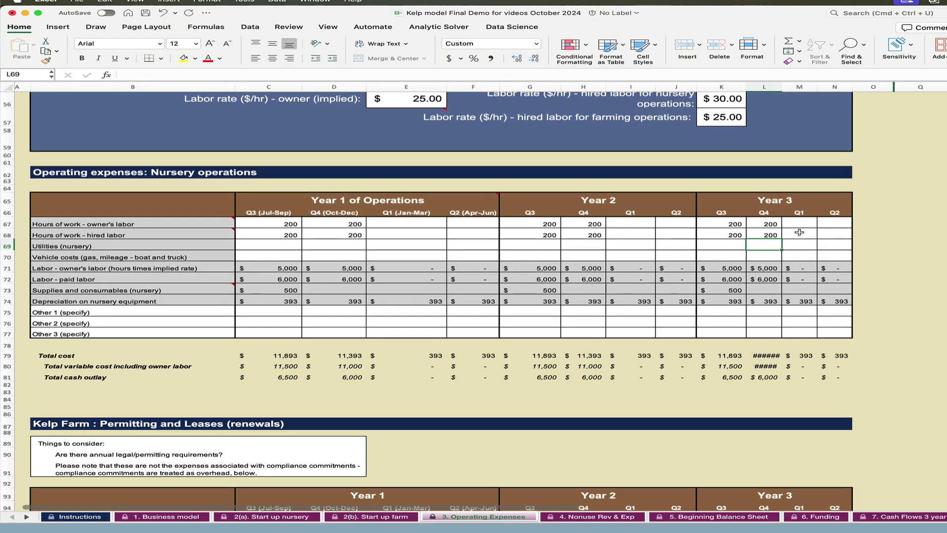
Enter nursery utilities of 500 for each of Q3 and Q4 in Years 1 to 3.
left_click(289, 245)
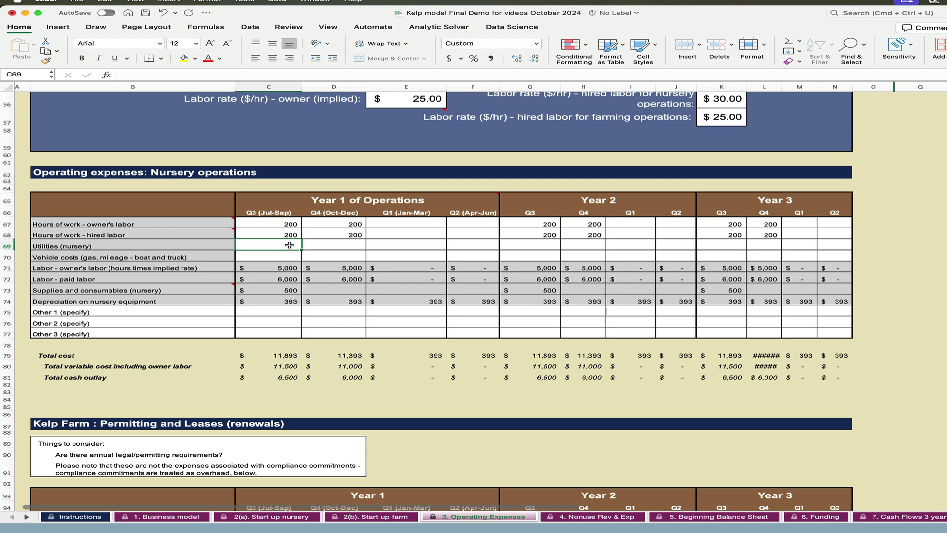
type("500")
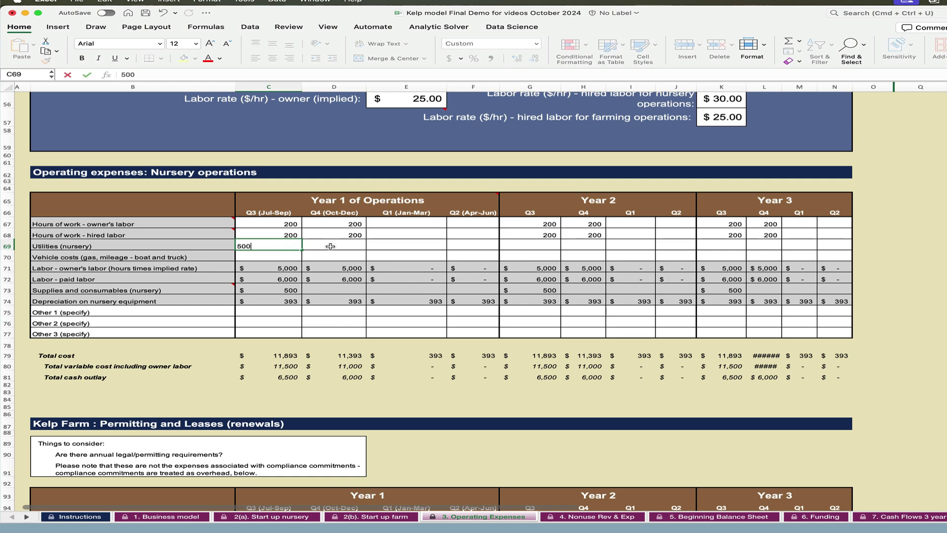
Enter vehicle costs of 200 for each of Q3 and Q4 in Years 1 to 3 under Nursery operations.
left_click(260, 257)
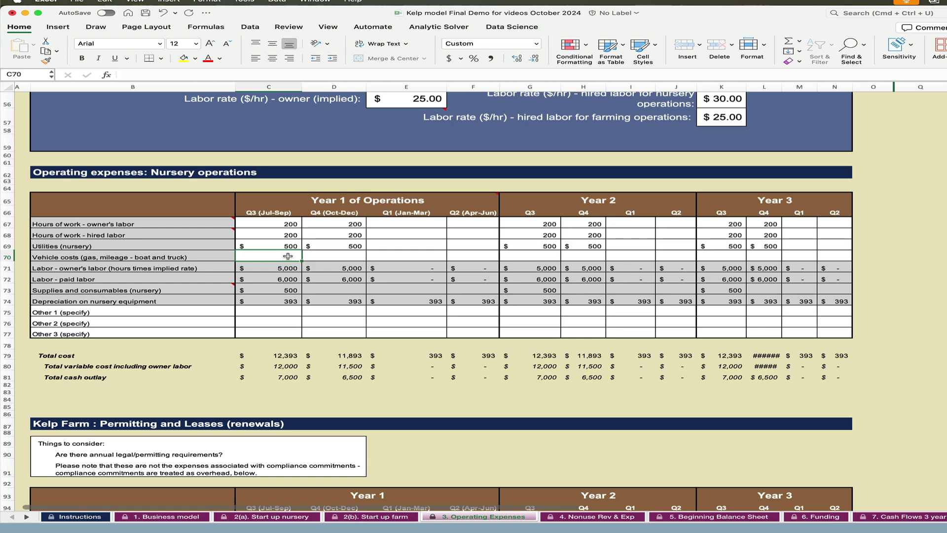
type("200")
key("Return")
left_click(323, 255)
type("200")
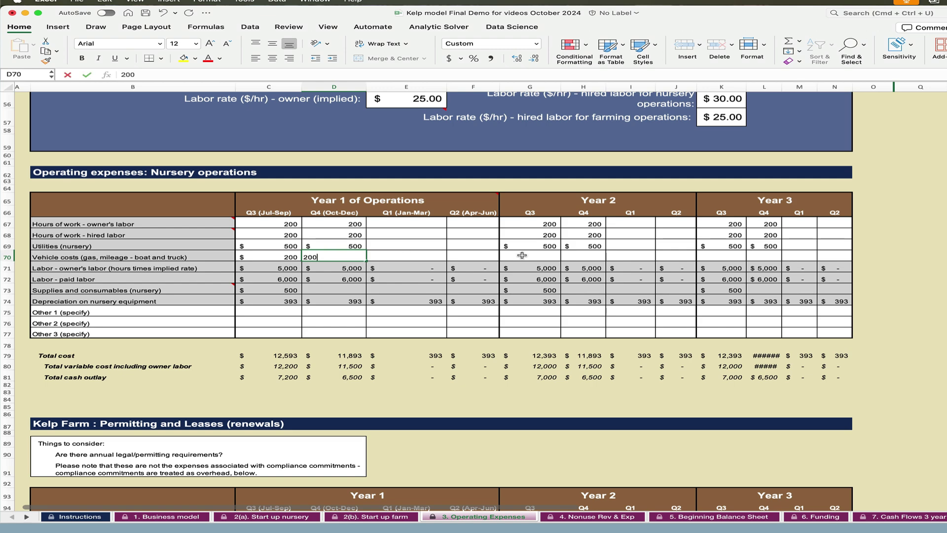
left_click(548, 256)
type("200")
left_click(593, 256)
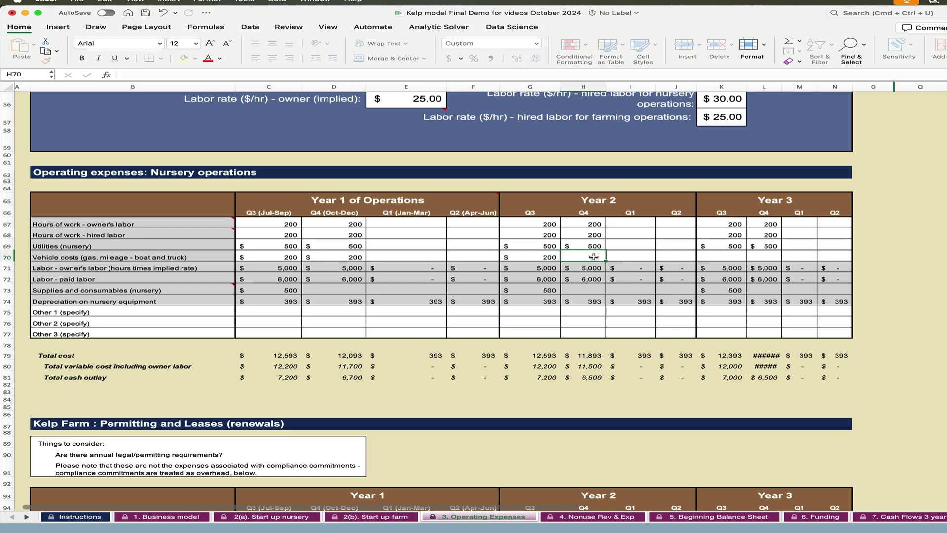
left_click(763, 269)
scroll(282, 312, "right", 1)
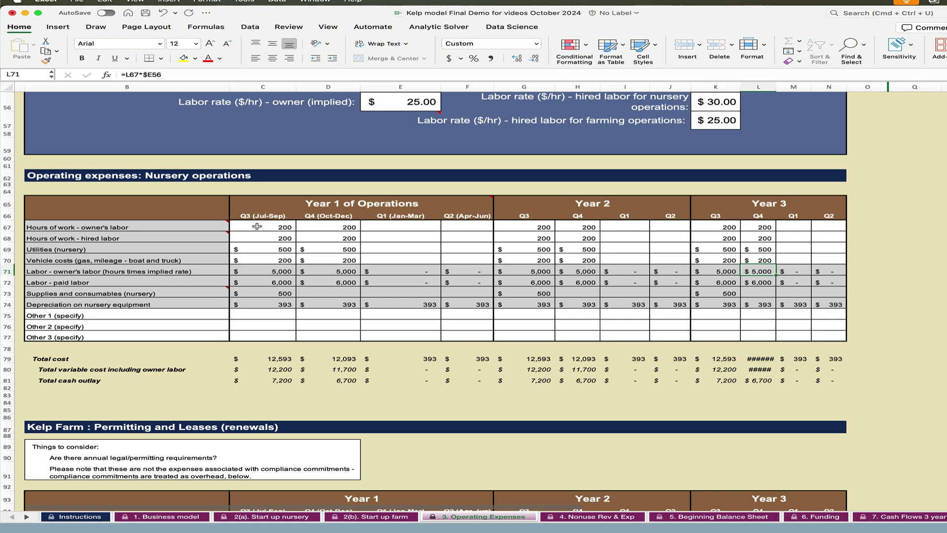
Review the farm expense sections from Permitting and Leases through farm build-out, Seeding, Farm maintenance and Harvest to Post-harvest.
scroll(257, 227, "down", 10)
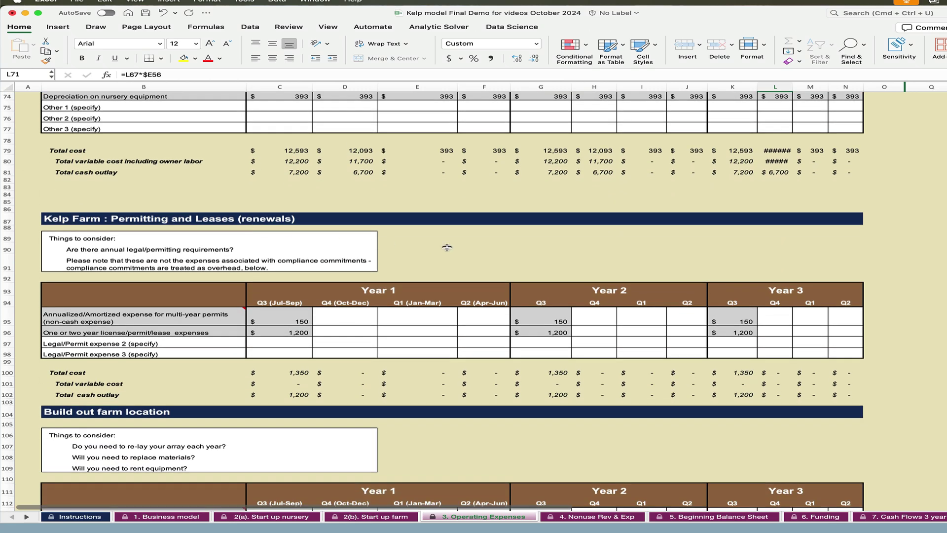
scroll(496, 248, "down", 2)
scroll(496, 249, "down", 1)
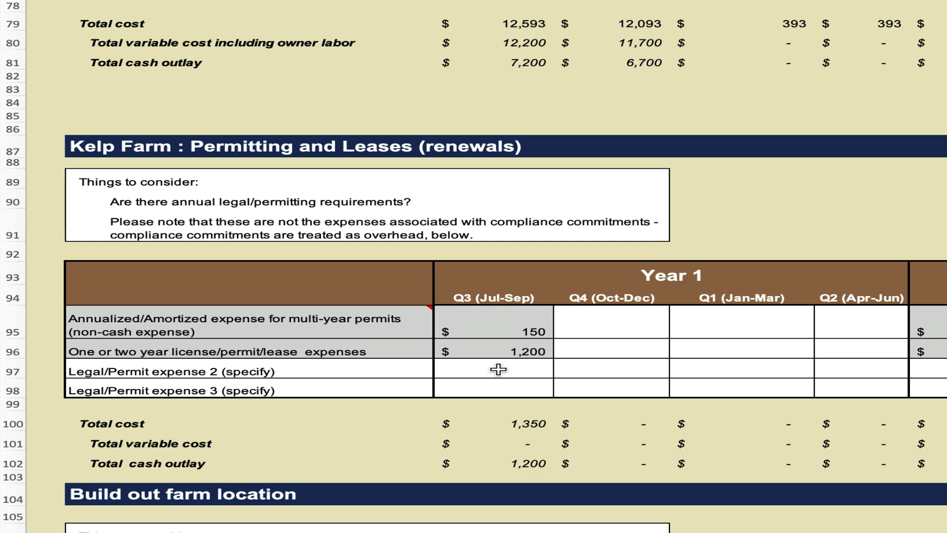
scroll(498, 369, "down", 8)
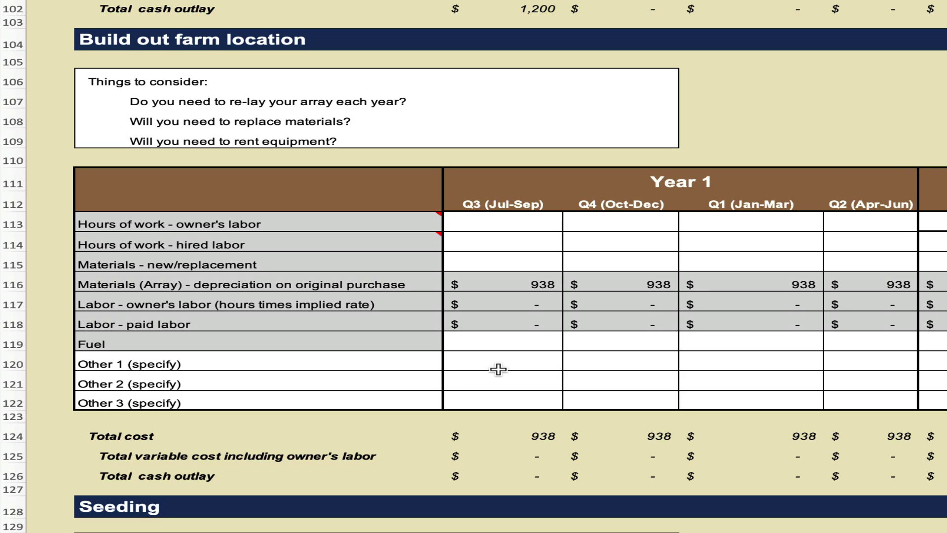
scroll(498, 369, "down", 3)
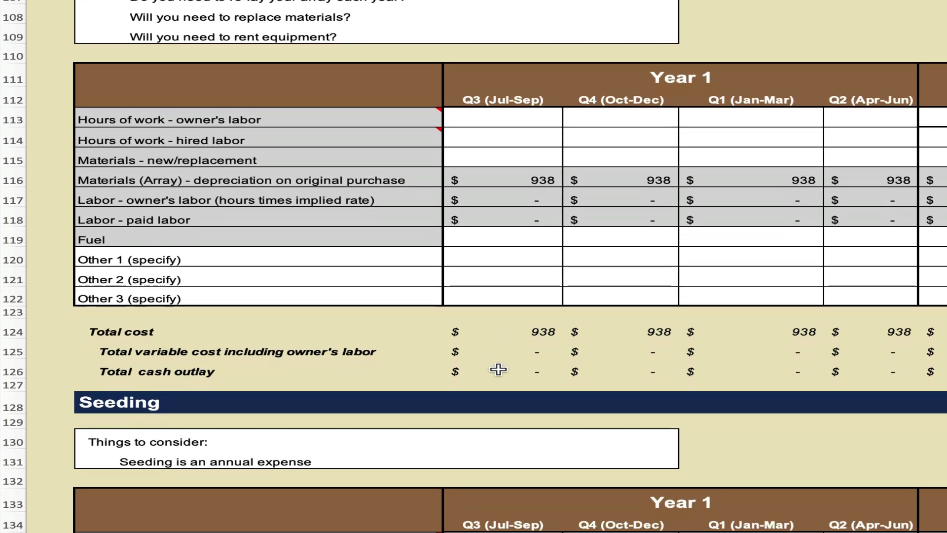
scroll(498, 369, "down", 4)
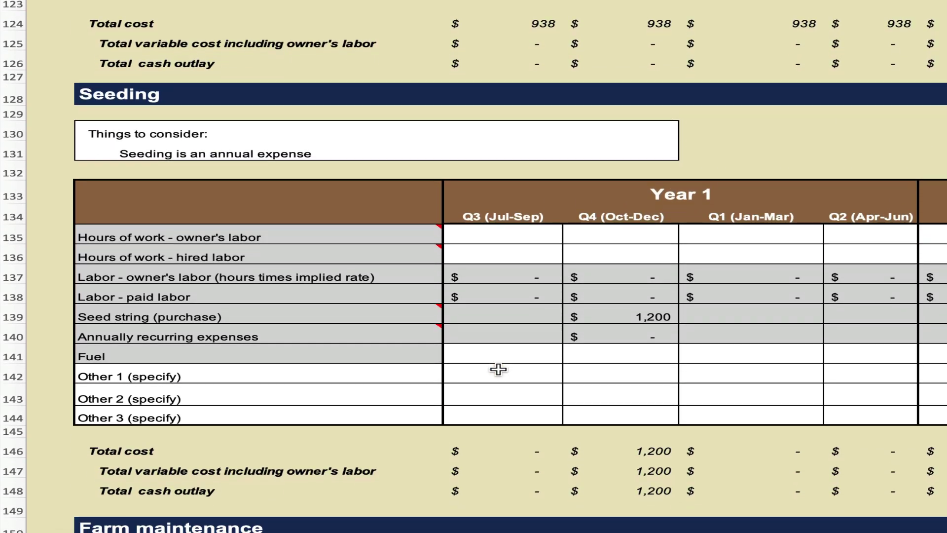
scroll(498, 369, "down", 8)
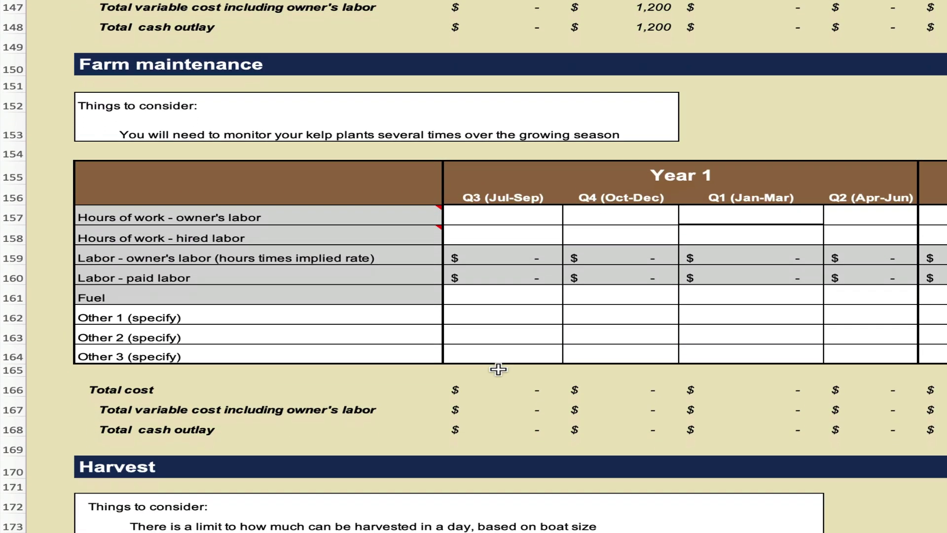
scroll(498, 369, "down", 1)
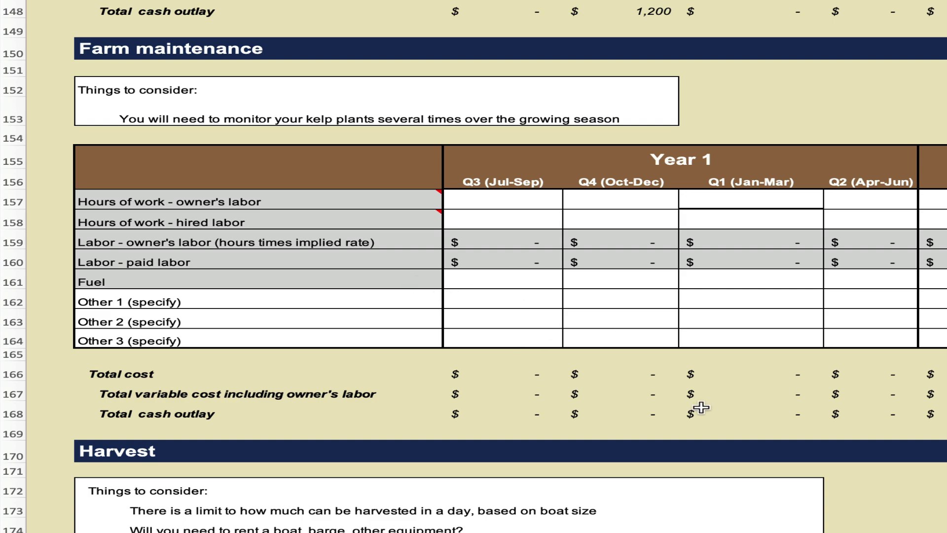
scroll(691, 410, "down", 5)
scroll(701, 407, "down", 2)
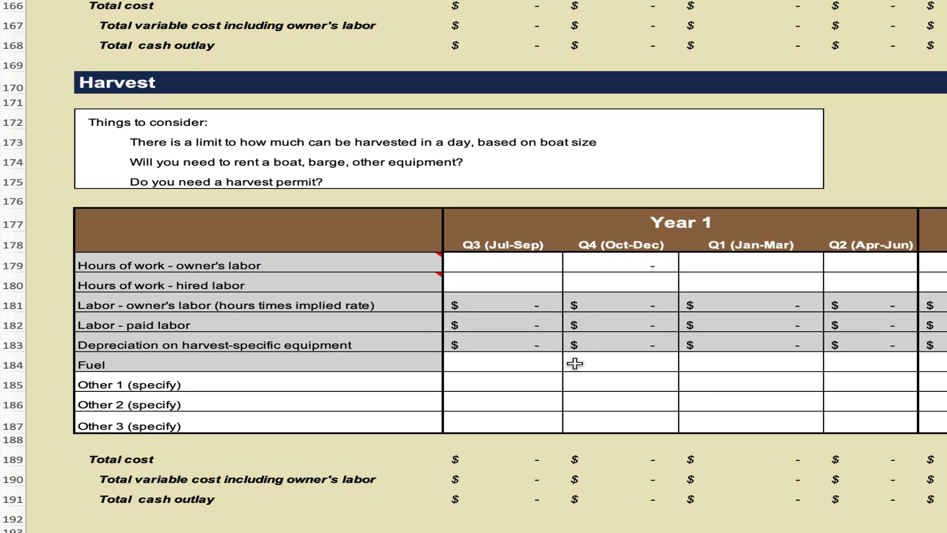
scroll(575, 363, "down", 6)
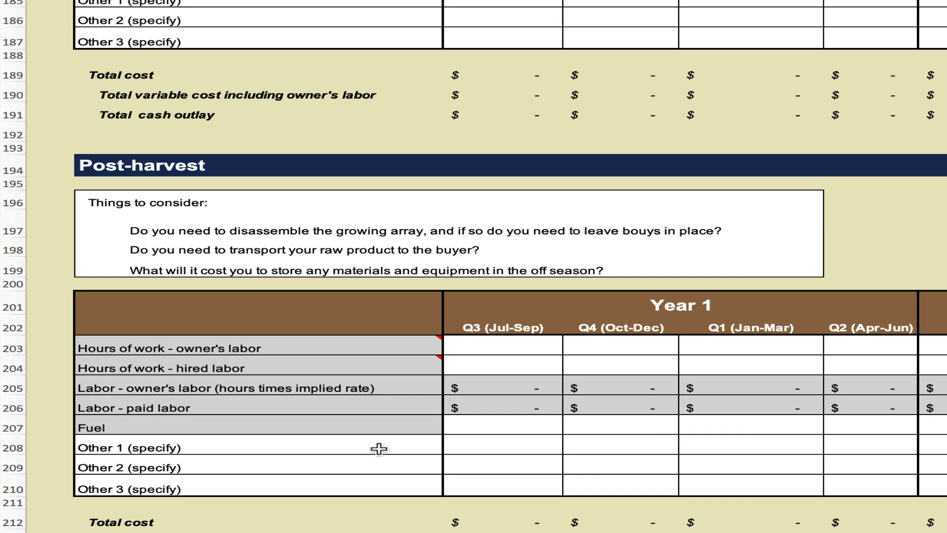
Return to the Build out farm location section and examine the Year 1 array materials depreciation for Q3, Q4 and Q1.
scroll(377, 447, "up", 6)
scroll(378, 447, "up", 8)
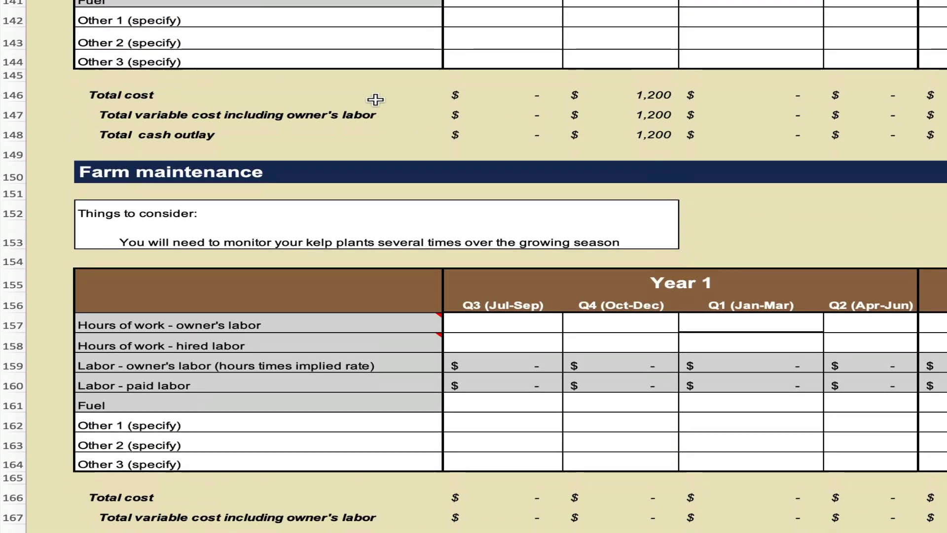
left_click(351, 17)
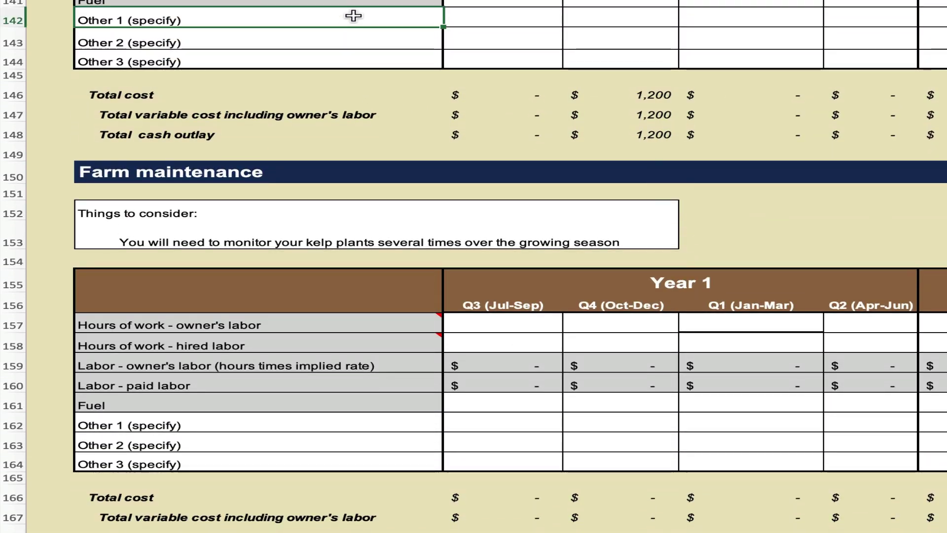
scroll(351, 16, "up", 2)
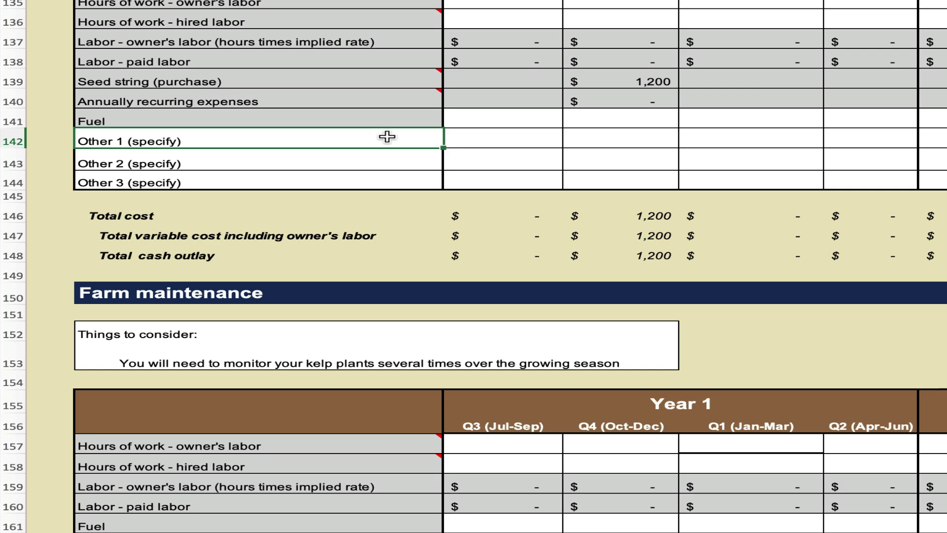
scroll(387, 137, "up", 5)
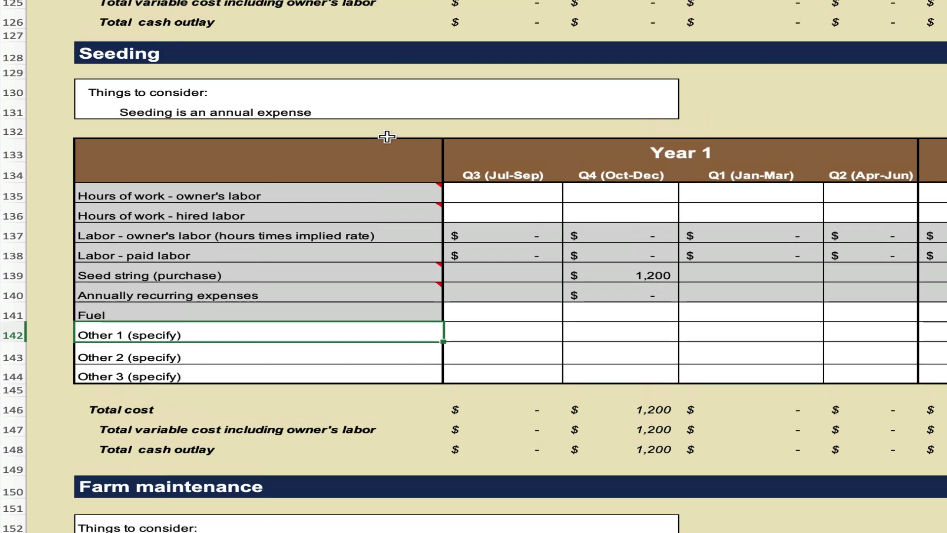
scroll(387, 137, "up", 3)
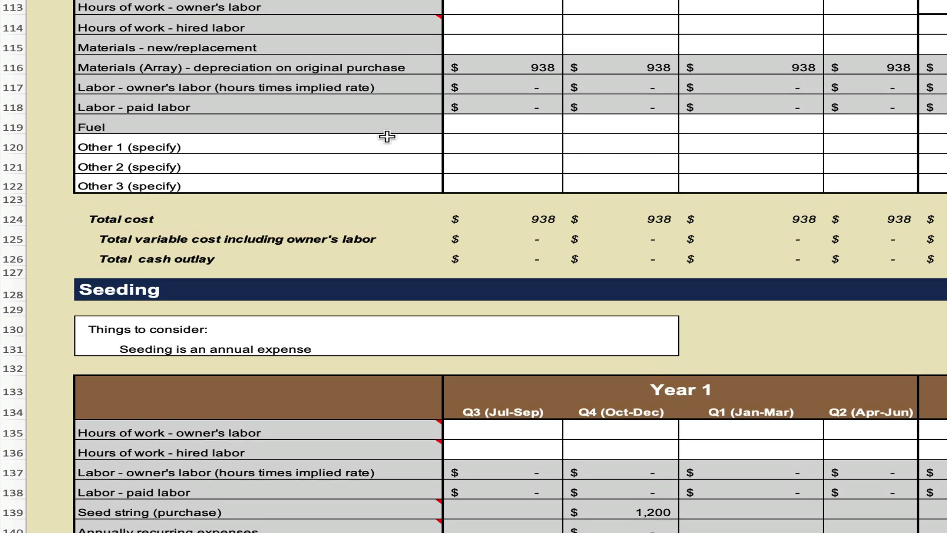
scroll(387, 137, "up", 6)
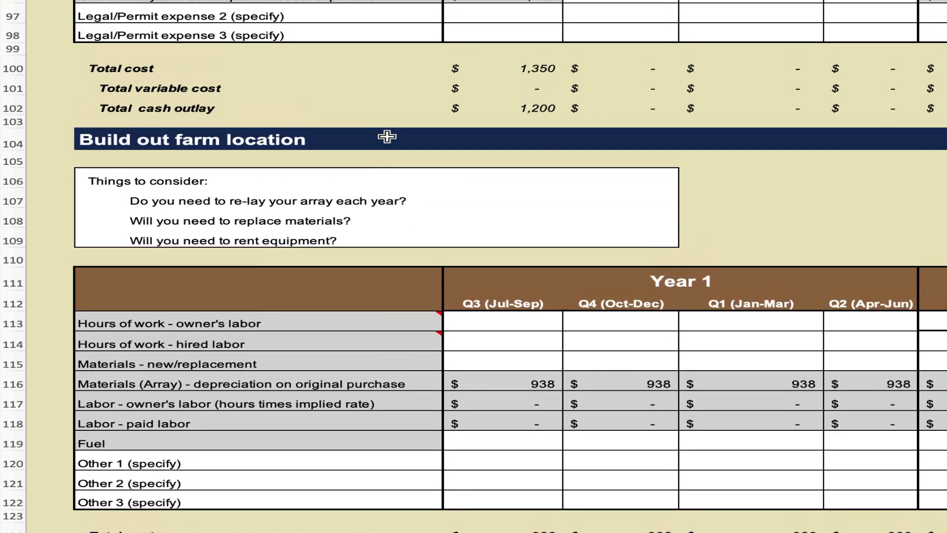
scroll(388, 137, "down", 4)
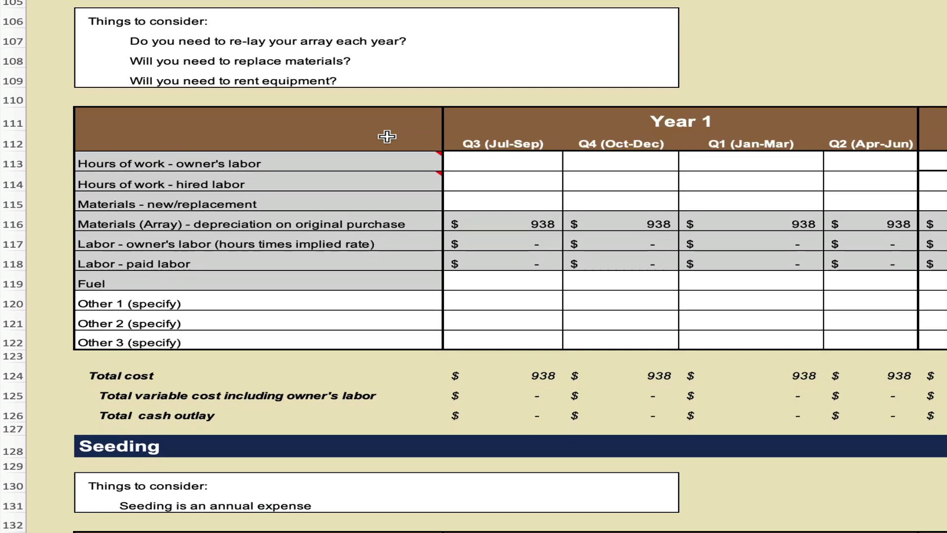
left_click(515, 221)
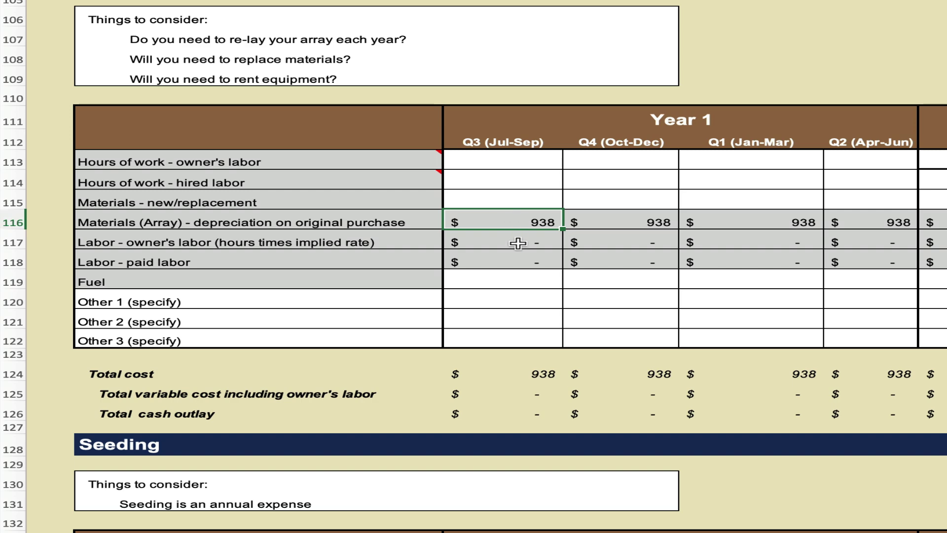
left_click(601, 216)
left_click(725, 217)
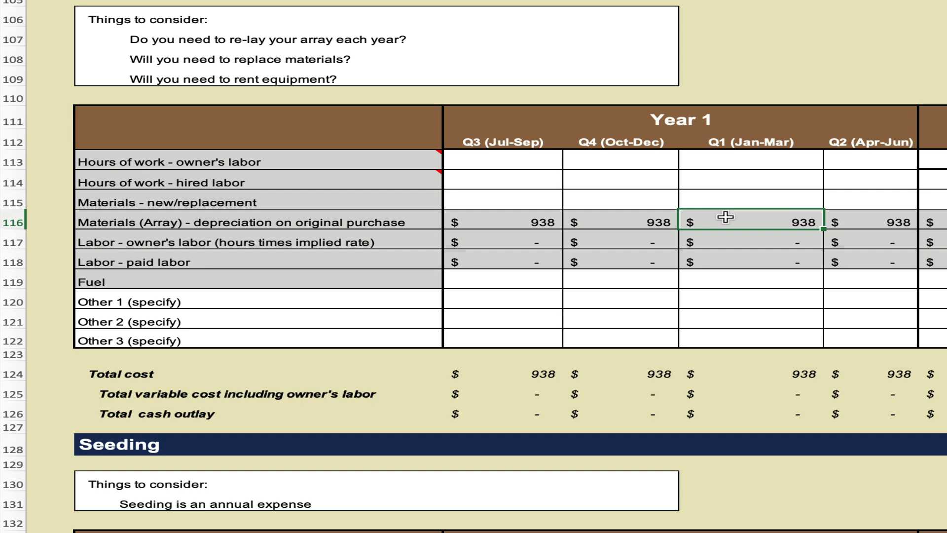
Check the Year 1 Q4 seed string purchase cost in the Seeding section, and go back to the farm build-out table.
scroll(725, 217, "down", 4)
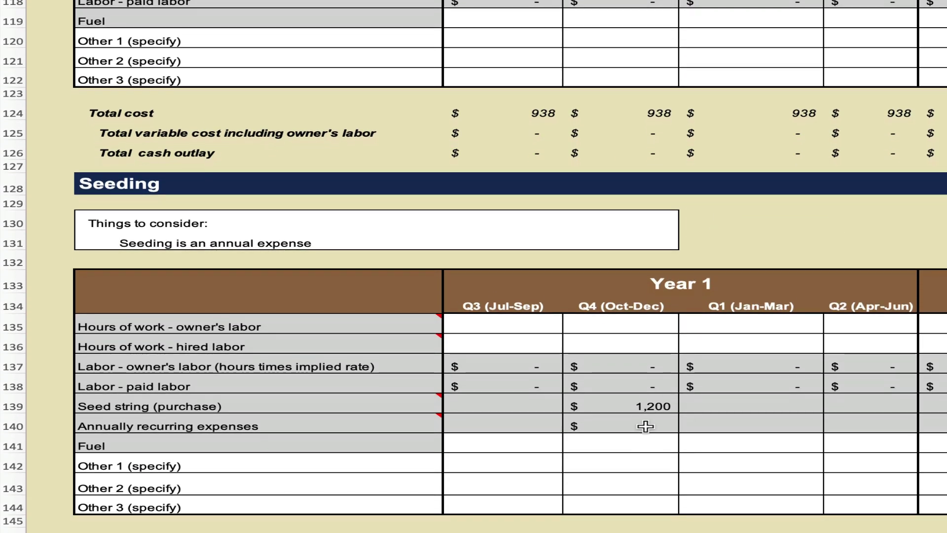
left_click(648, 405)
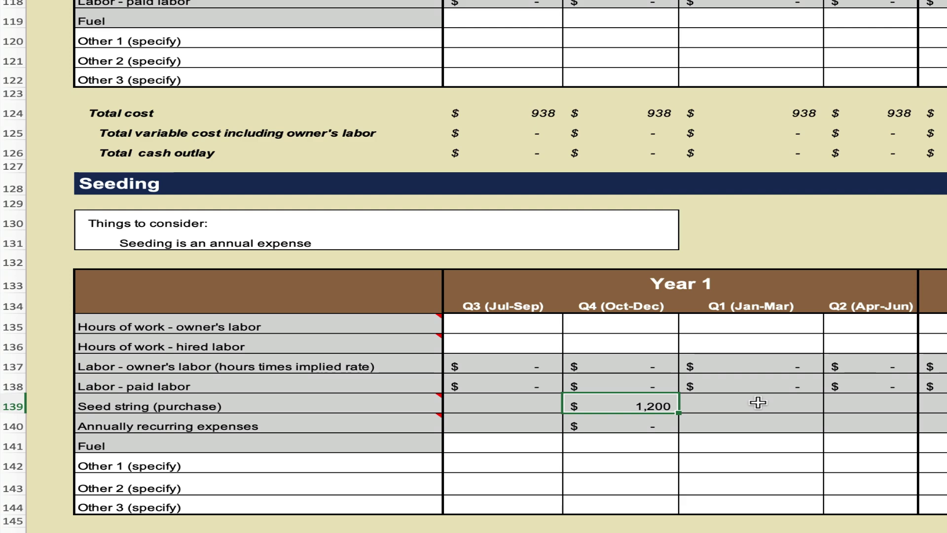
scroll(758, 402, "up", 3)
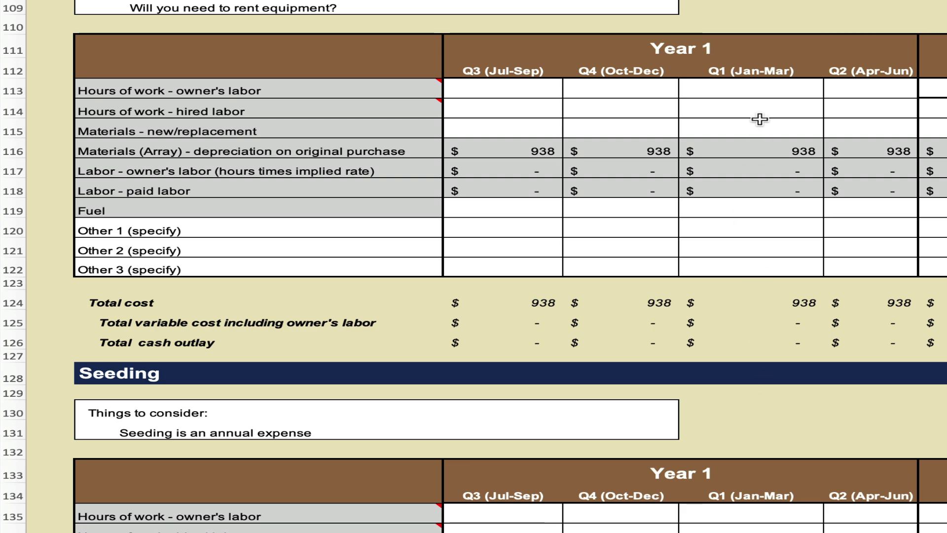
Enter 50 owner's labor hours and 100 hired labor hours for Year 1 Q1 under Build out farm location.
left_click(780, 88)
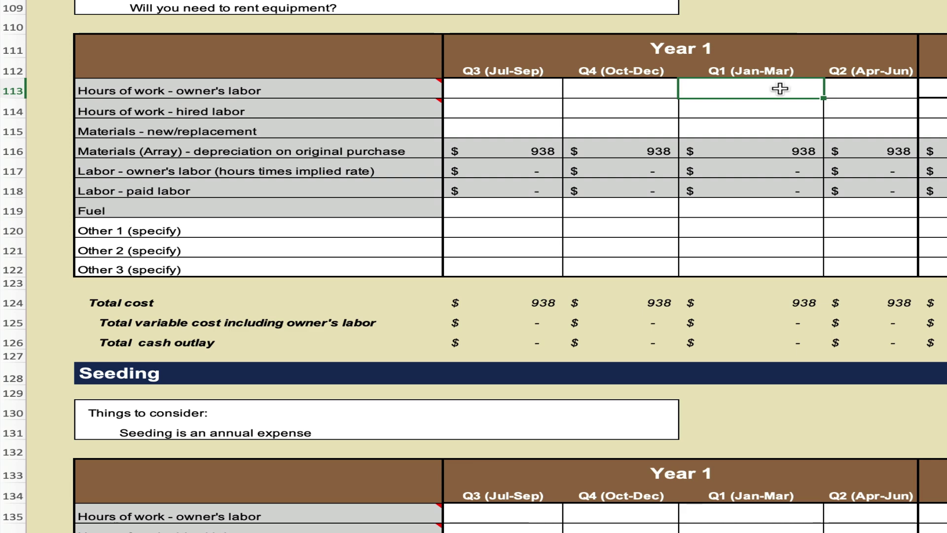
scroll(780, 89, "up", 3)
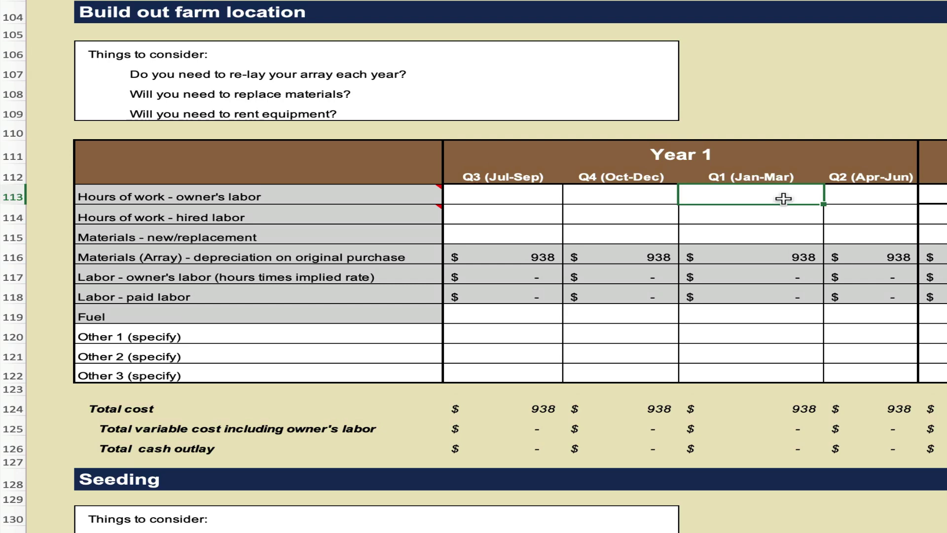
type("50")
key("Return")
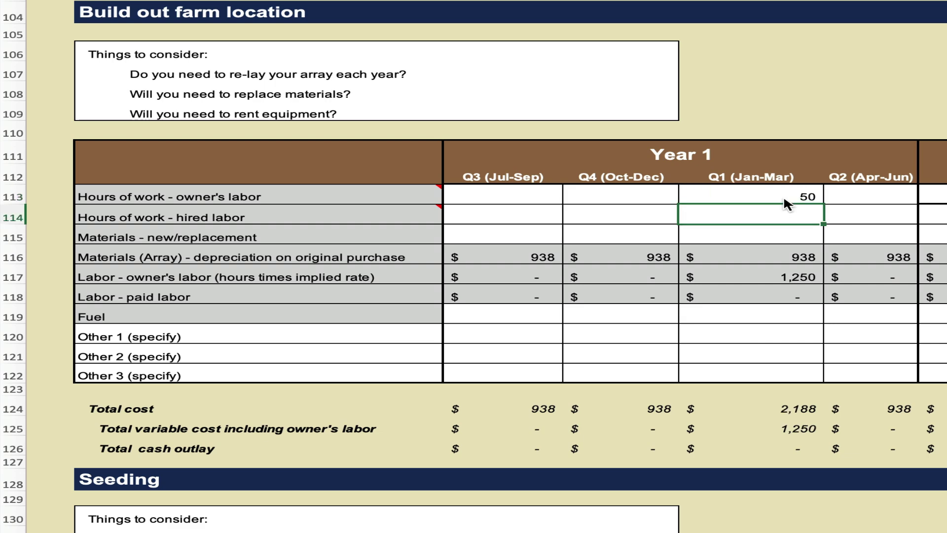
type("100")
key("Return")
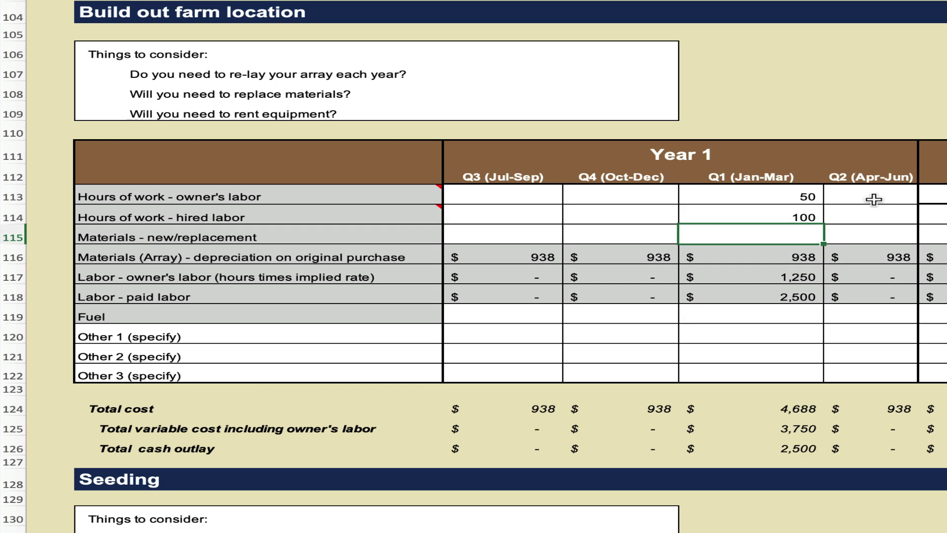
Enter 40 owner's labor hours and 80 hired labor hours for Q1 of Years 2 and 3 under Build out farm location.
left_click(723, 192)
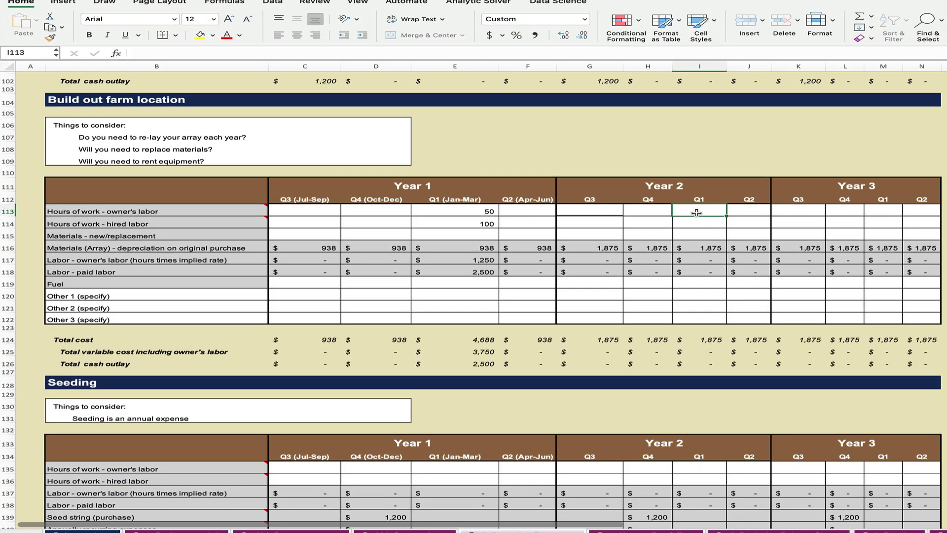
type("40")
key("Return")
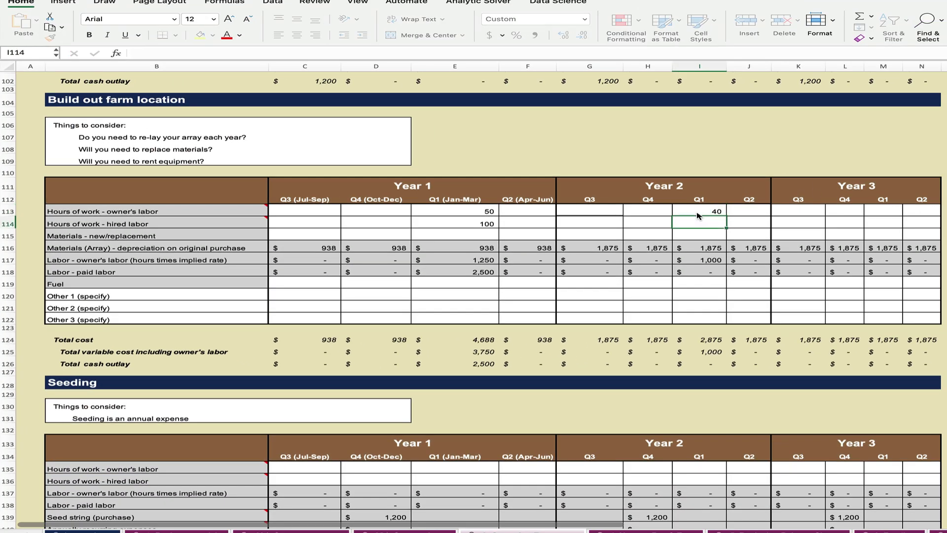
type("80")
left_click(882, 210)
type("40")
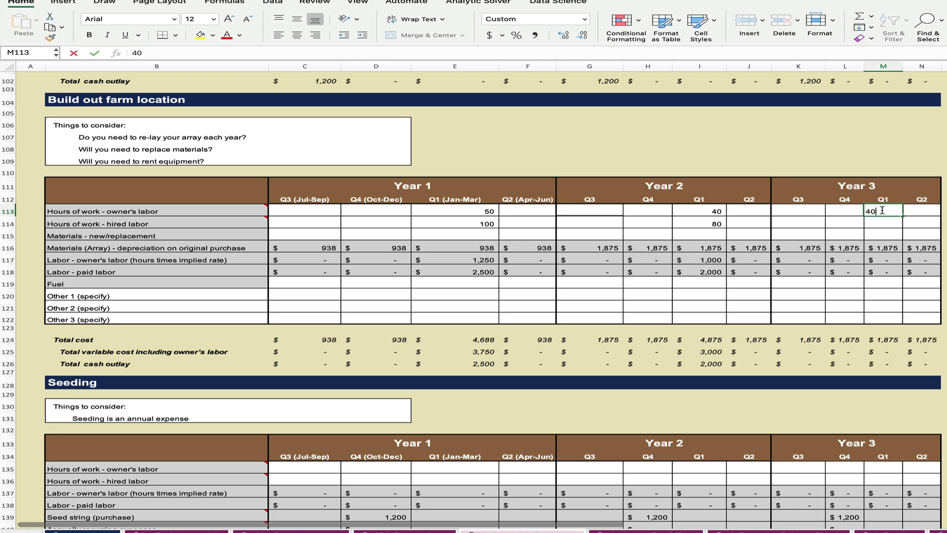
left_click(884, 222)
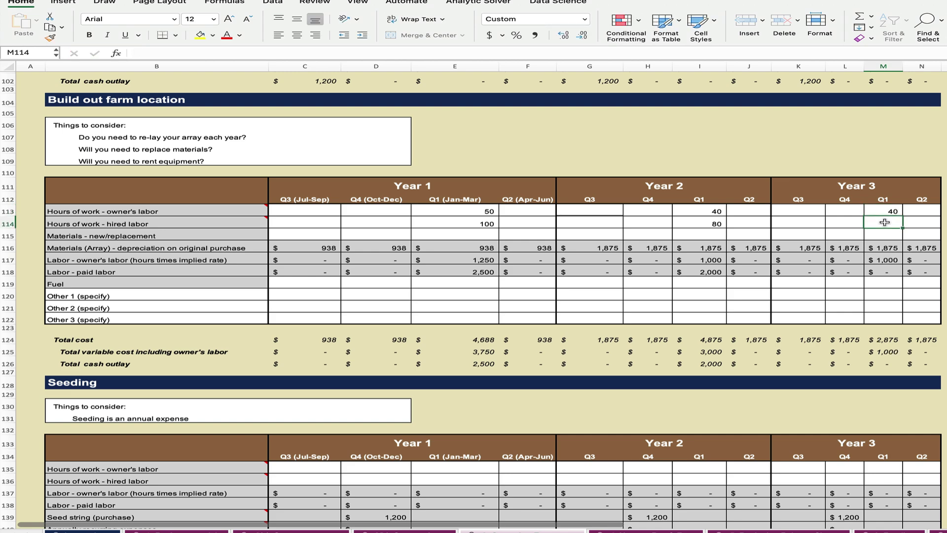
type("80")
key("Return")
Enter 15 owner's labor hours and 30 hired labor hours for Year 1 Q1 in the Seeding section.
scroll(789, 207, "down", 2)
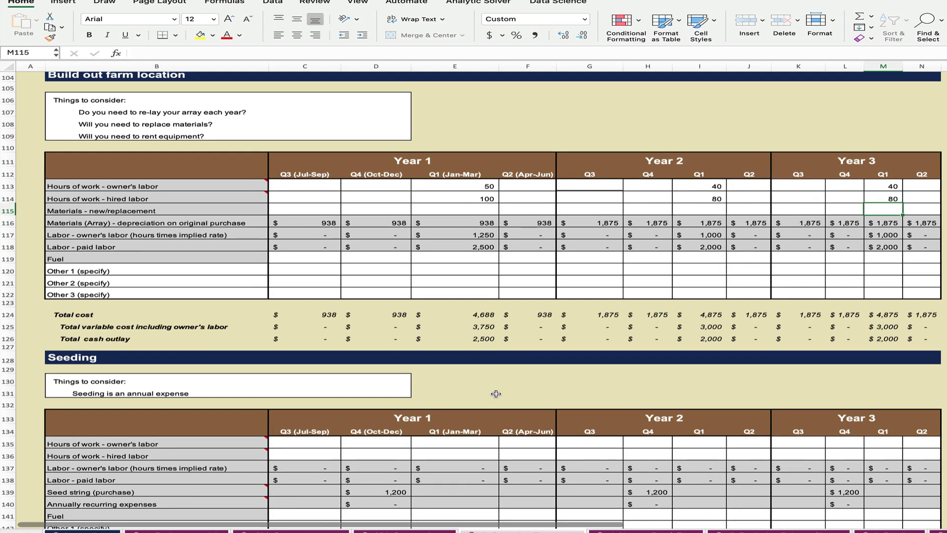
scroll(467, 446, "down", 2)
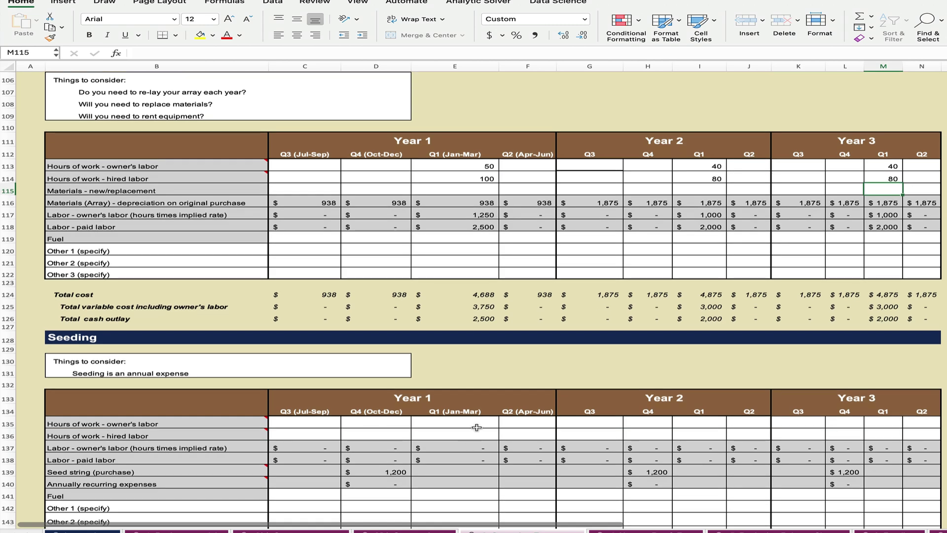
scroll(476, 427, "down", 3)
scroll(477, 427, "down", 5)
left_click(480, 280)
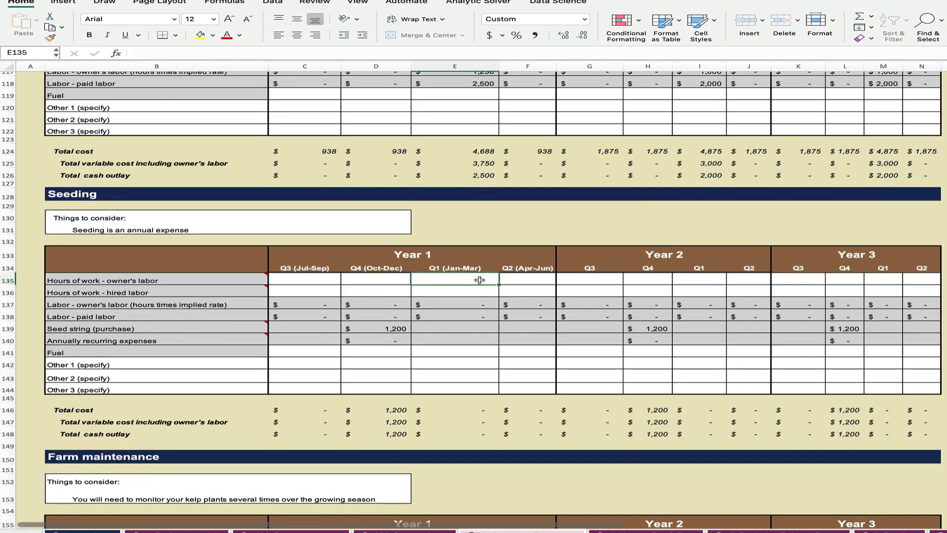
type("15")
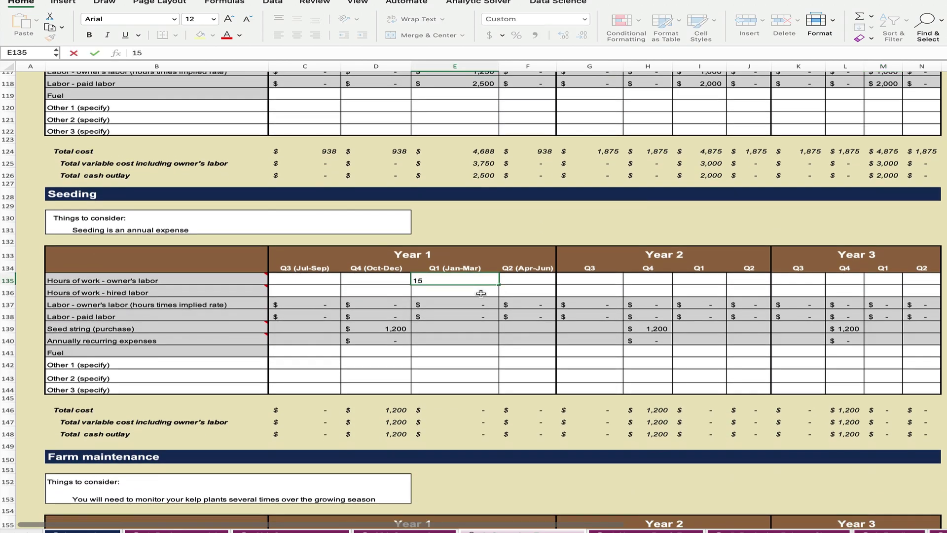
key("Return")
type("30")
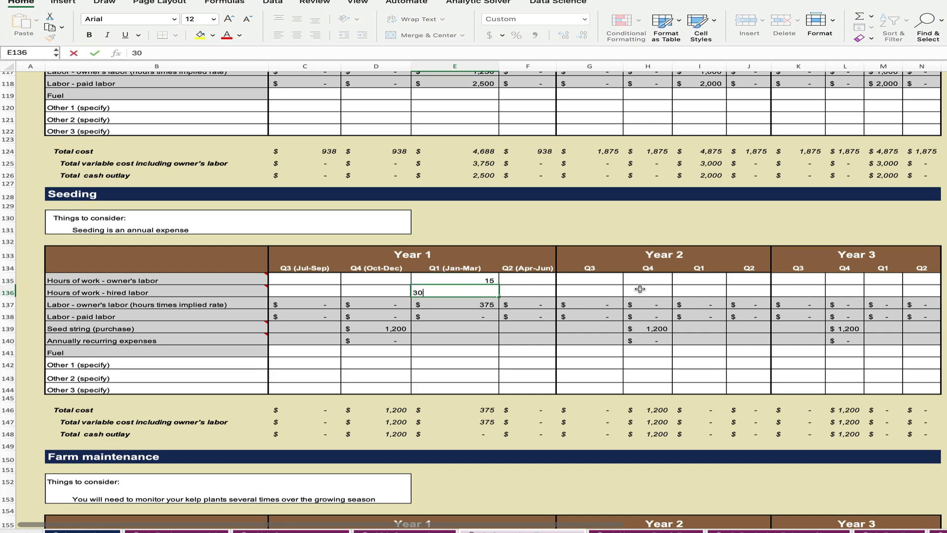
Enter 15 owner's and 30 hired labor hours for Q1 of Years 2 and 3 in the Seeding section.
left_click(699, 279)
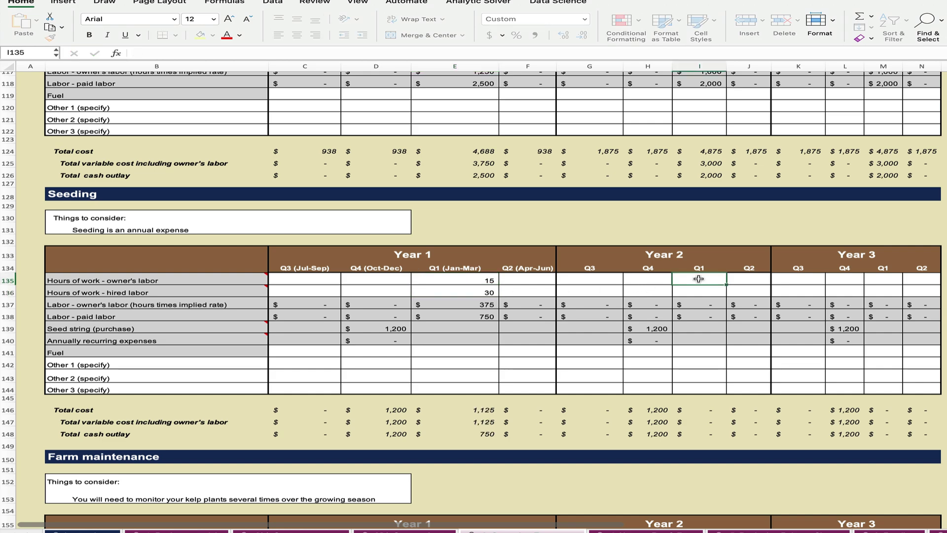
type("15")
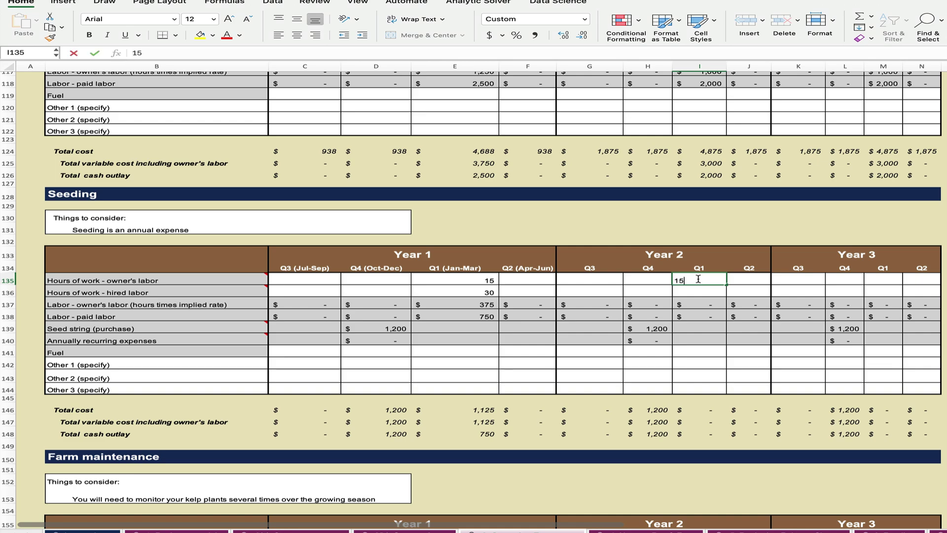
key("Return")
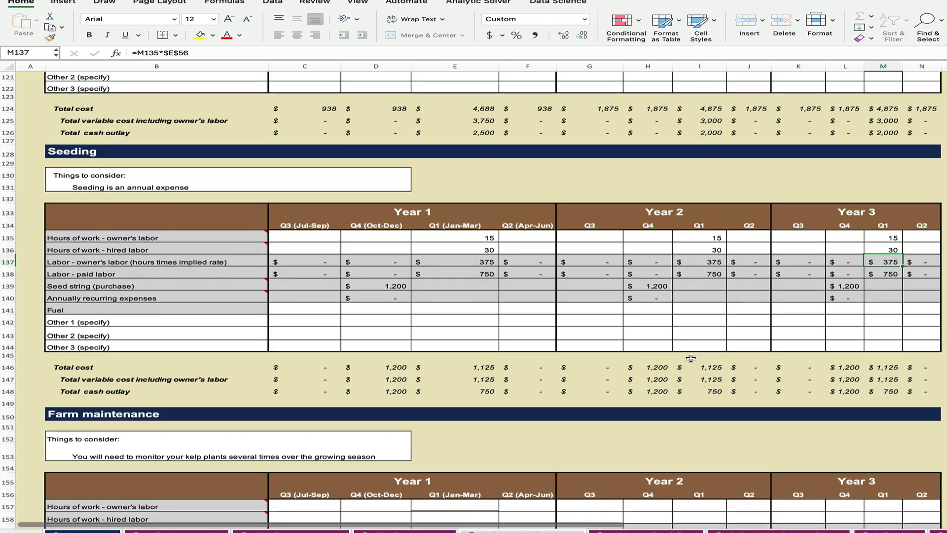
Examine the Year 1 Q1 and Q2 owner's labor hours cells in the Farm maintenance section.
scroll(691, 358, "down", 5)
scroll(690, 359, "down", 3)
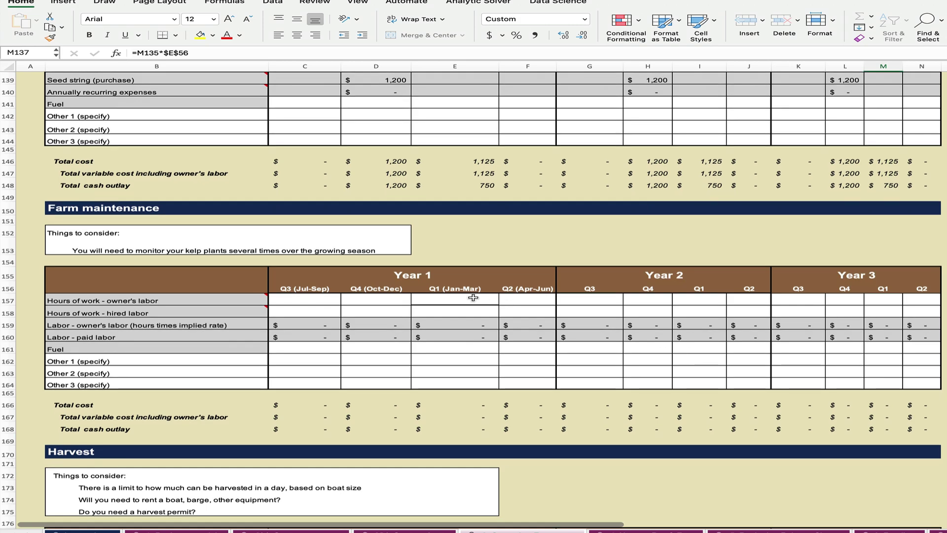
left_click(473, 297)
left_click(513, 297)
left_click(461, 298)
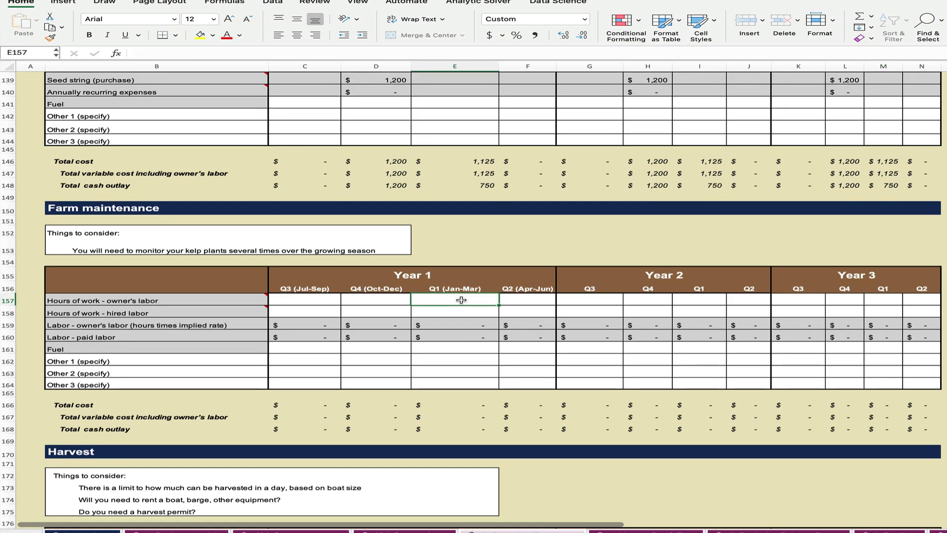
left_click(539, 299)
left_click(481, 301)
Review the expense sections from Seeding and Farm maintenance through Harvest and Post-harvest to the annual overhead table.
scroll(480, 301, "up", 5)
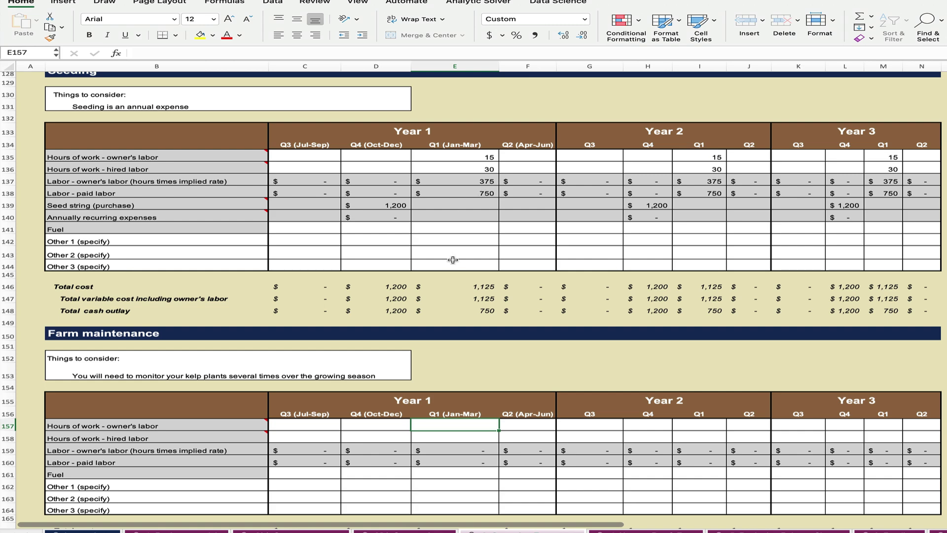
scroll(453, 260, "down", 5)
scroll(453, 260, "down", 2)
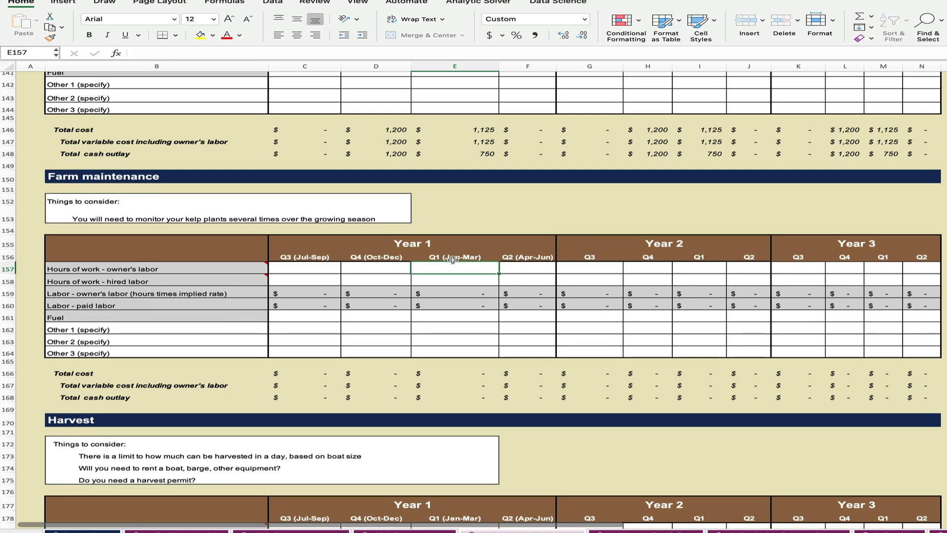
scroll(453, 260, "down", 2)
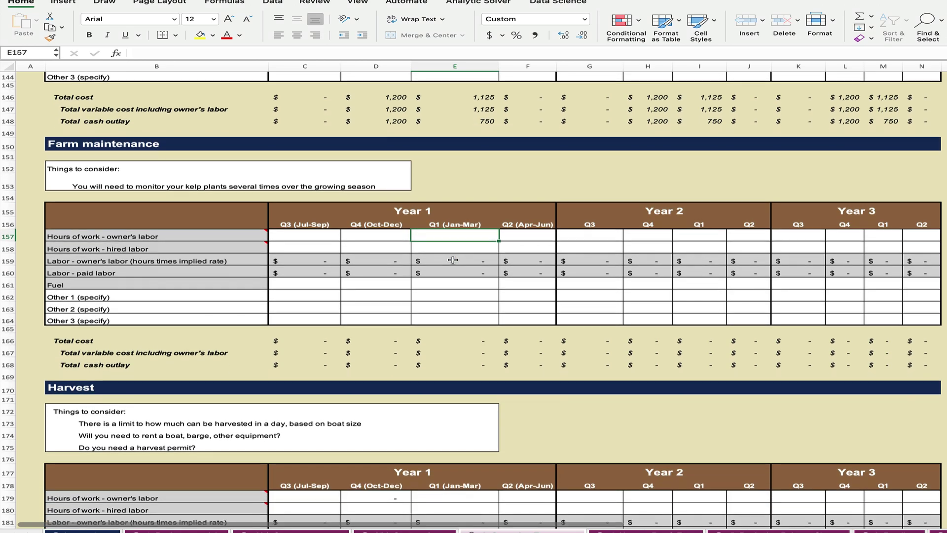
scroll(453, 260, "down", 8)
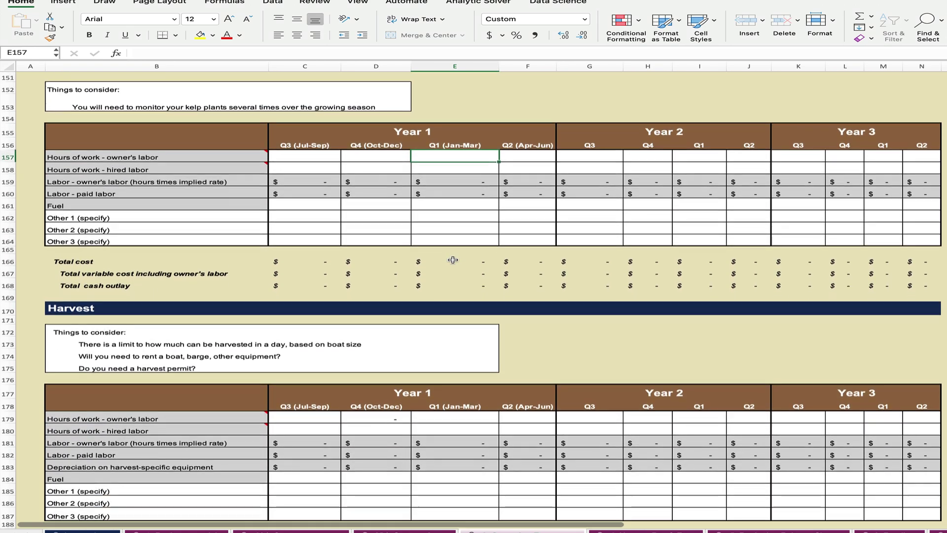
scroll(453, 260, "down", 12)
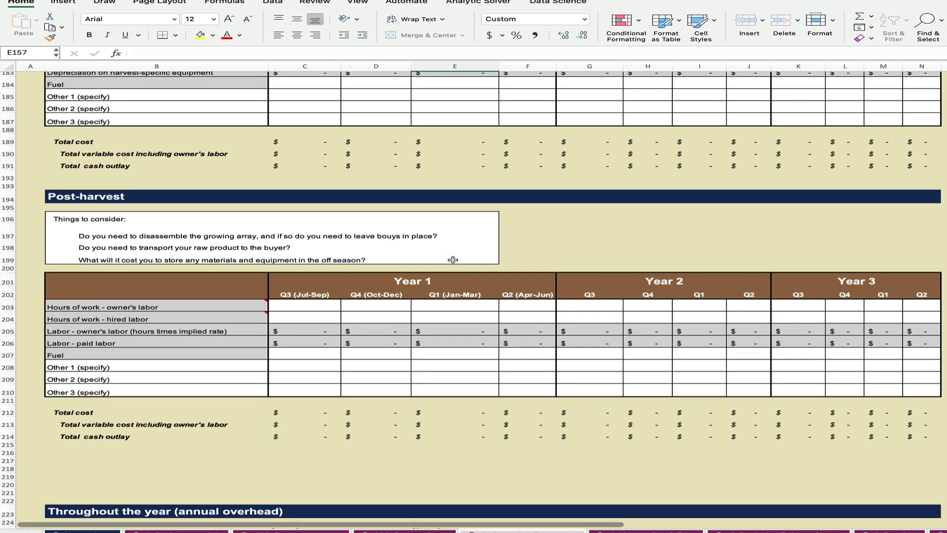
scroll(453, 260, "down", 8)
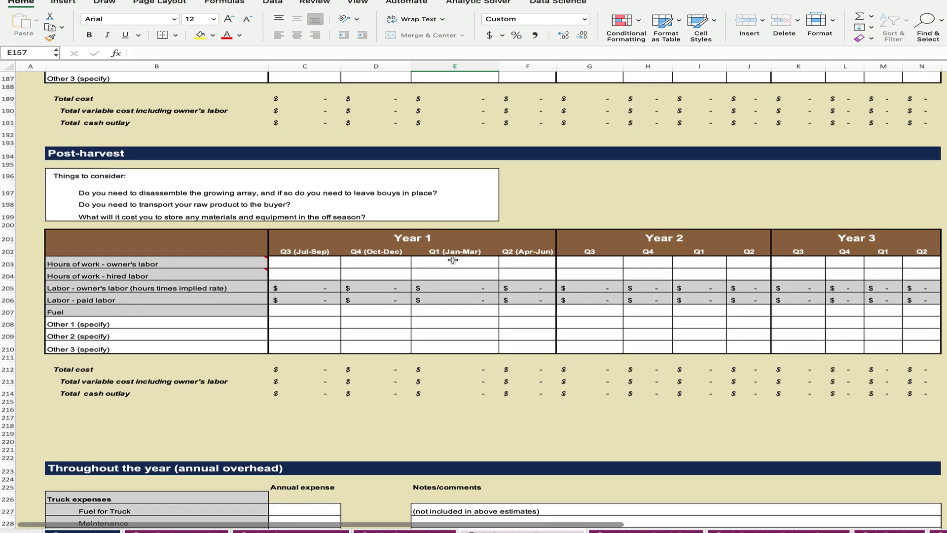
scroll(453, 260, "down", 4)
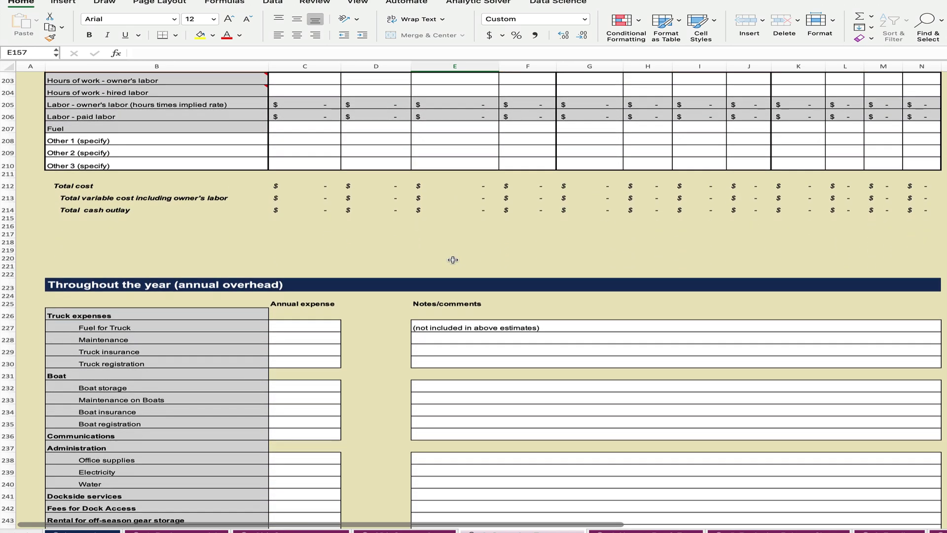
scroll(453, 260, "down", 2)
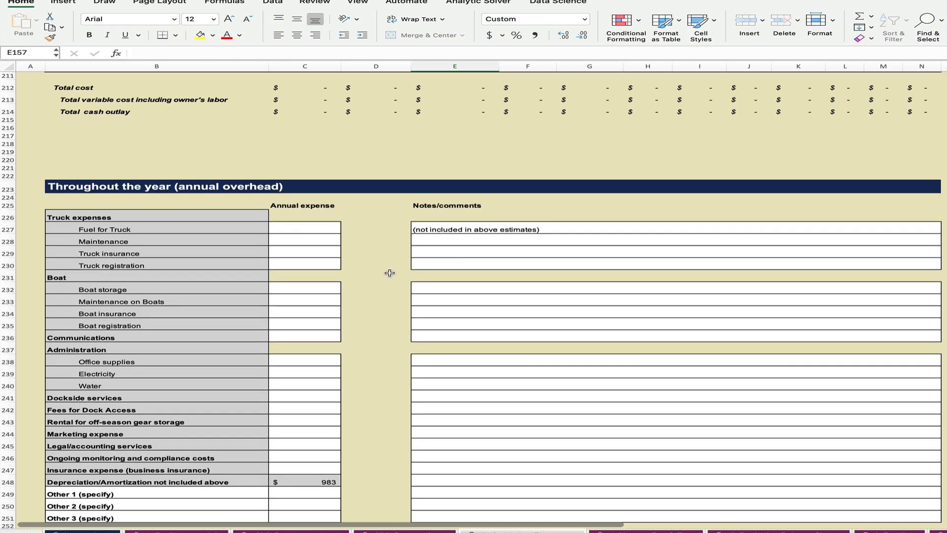
scroll(390, 273, "down", 2)
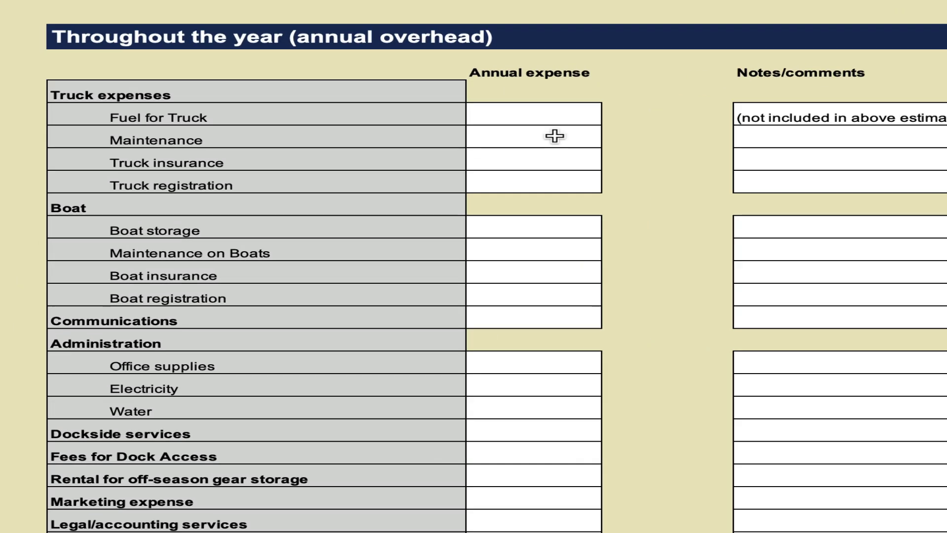
Enter annual truck expenses of 1000 for maintenance, 1000 for truck insurance and 150 for truck registration.
left_click(316, 199)
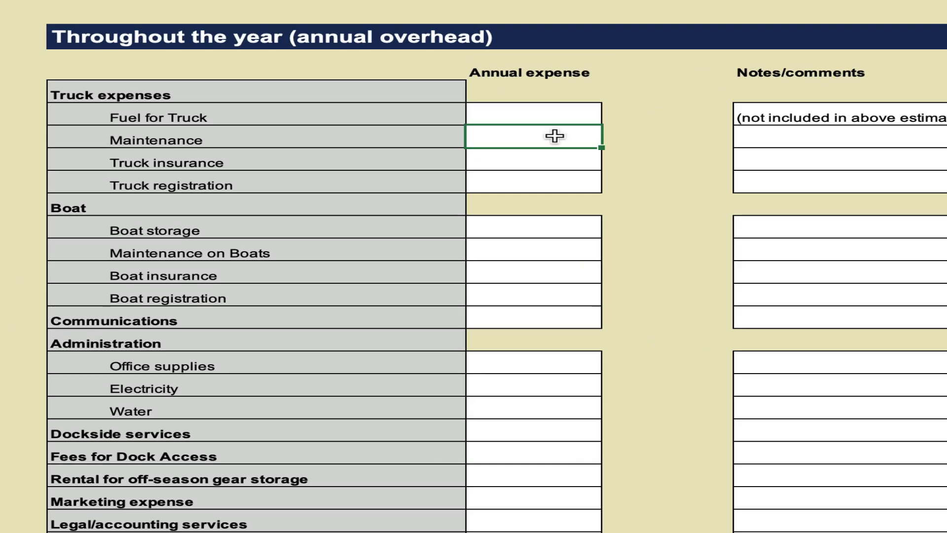
type("1000")
left_click(558, 163)
type("1000")
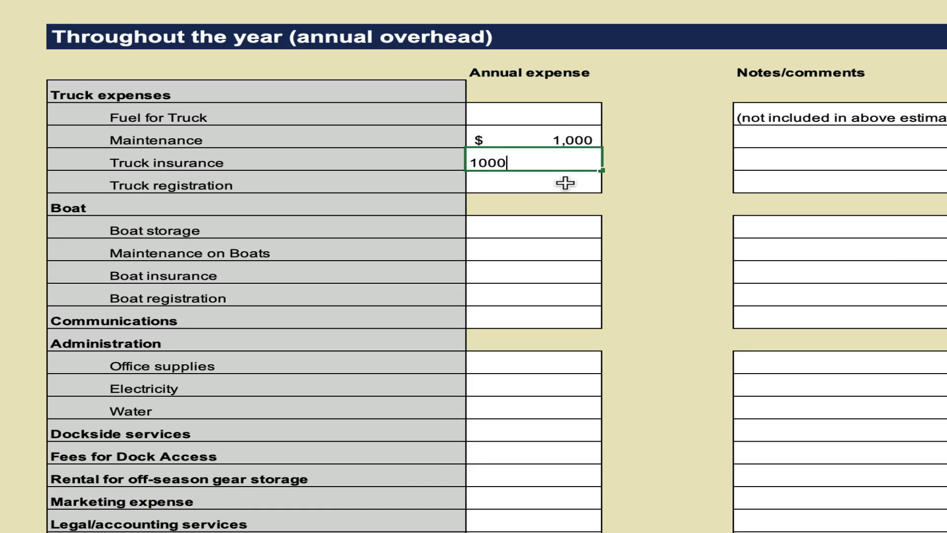
key("Return")
type("150")
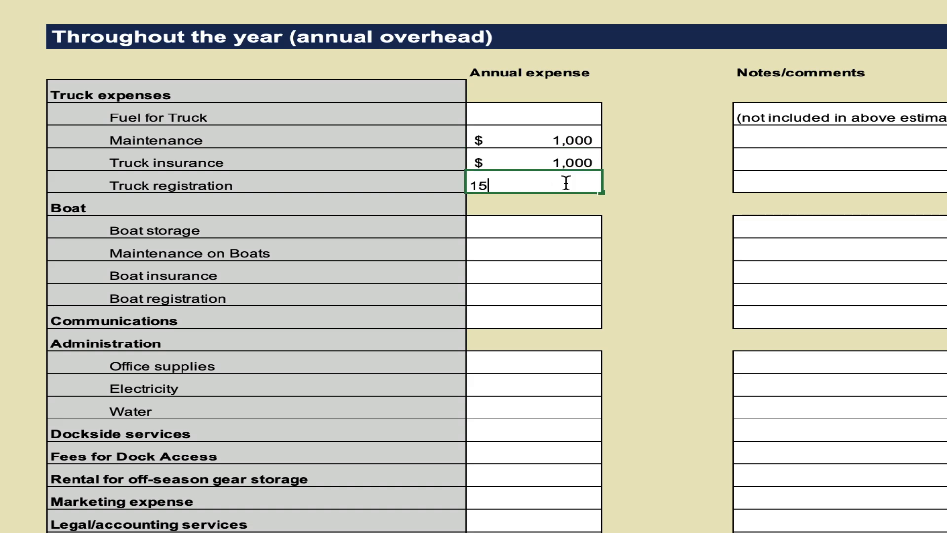
Enter the annual Communications expense with the formula =50*12.
left_click(572, 227)
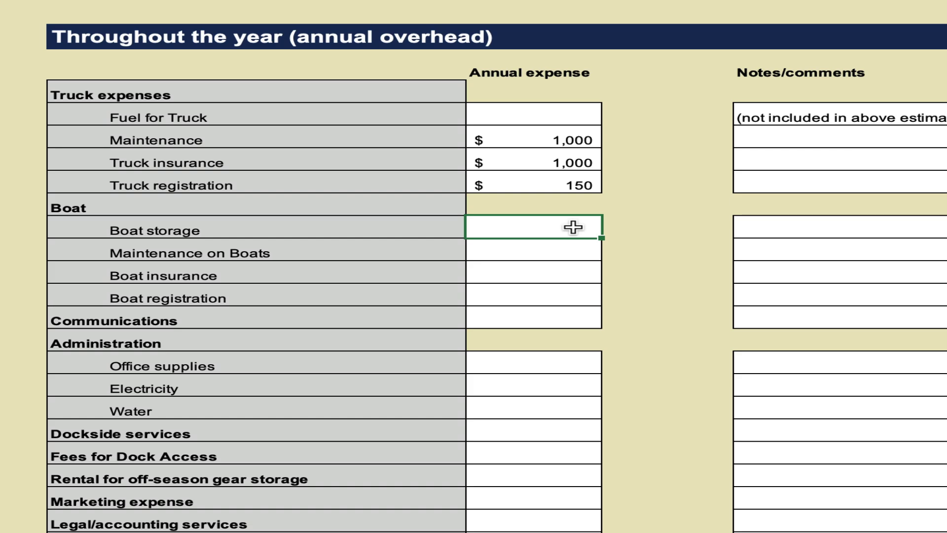
left_click(539, 319)
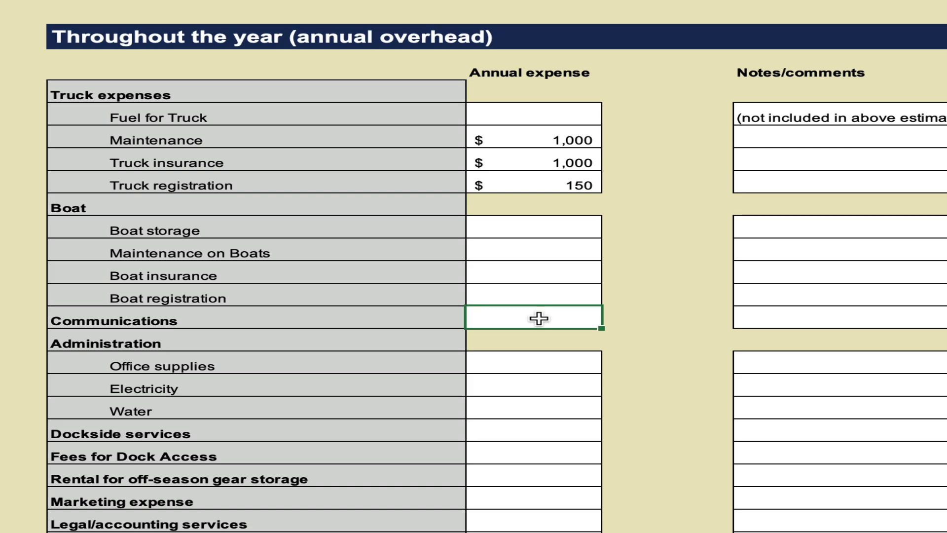
type("=50*12")
key("Return")
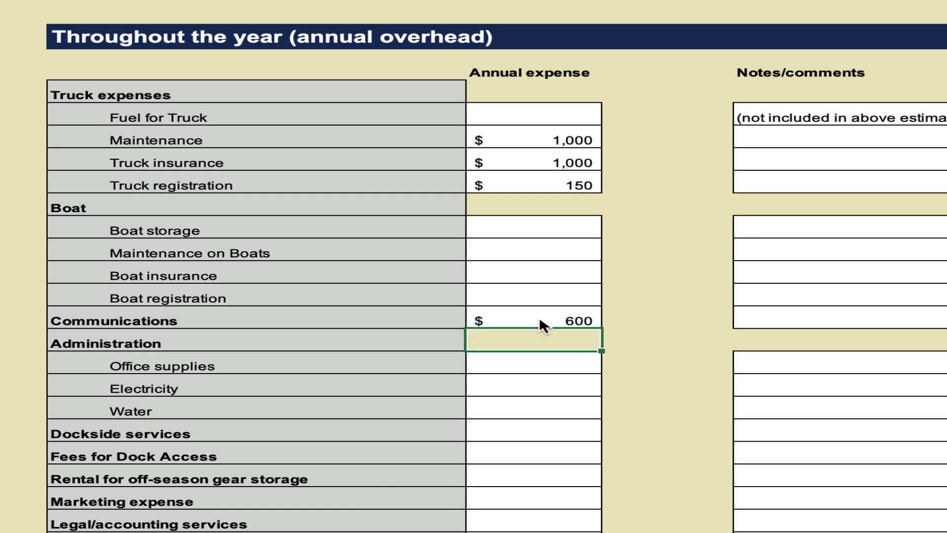
Review the remaining annual overhead rows from Office supplies to the Depreciation/Amortization not included above amount.
left_click(545, 365)
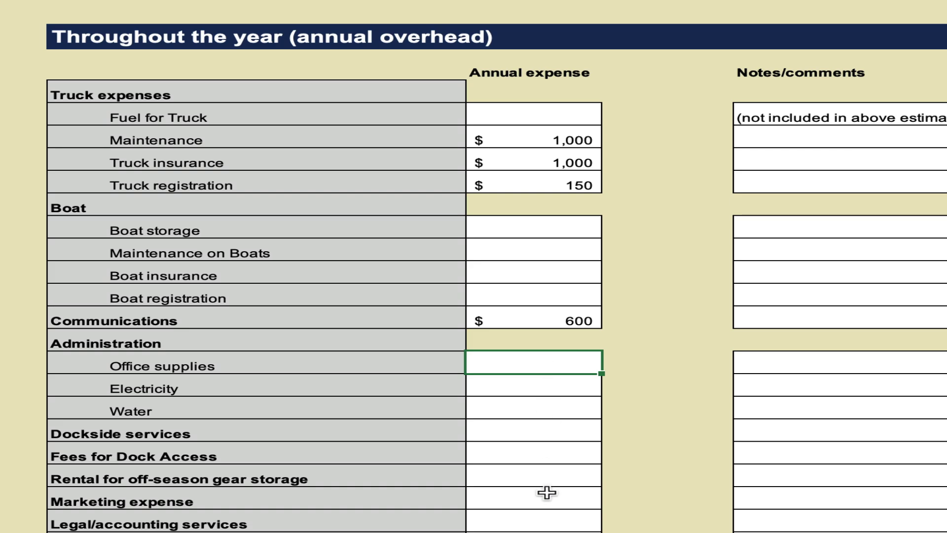
scroll(546, 492, "down", 1)
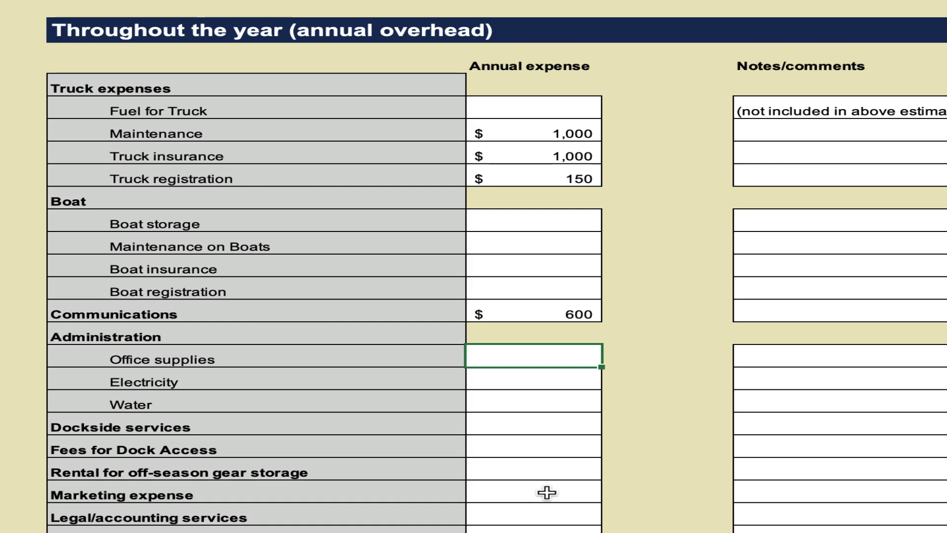
scroll(547, 492, "down", 4)
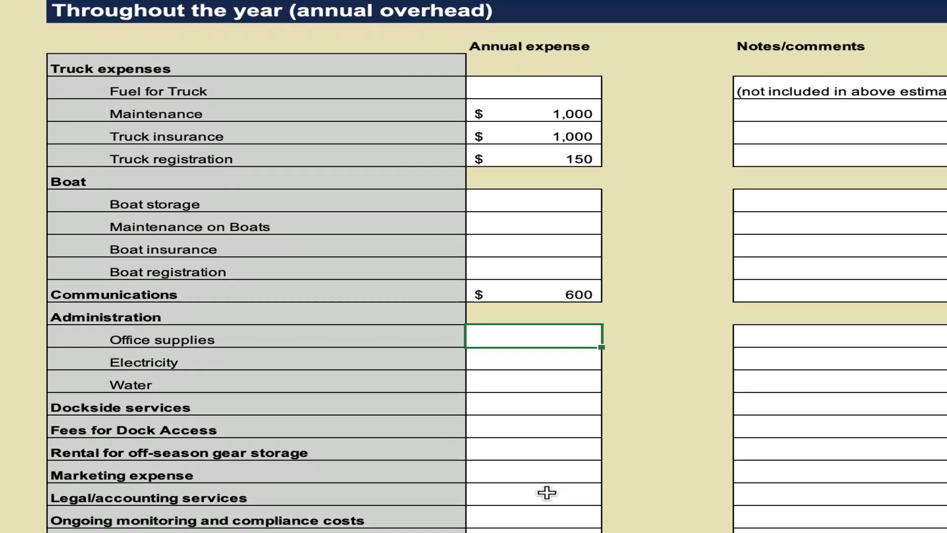
scroll(510, 423, "down", 10)
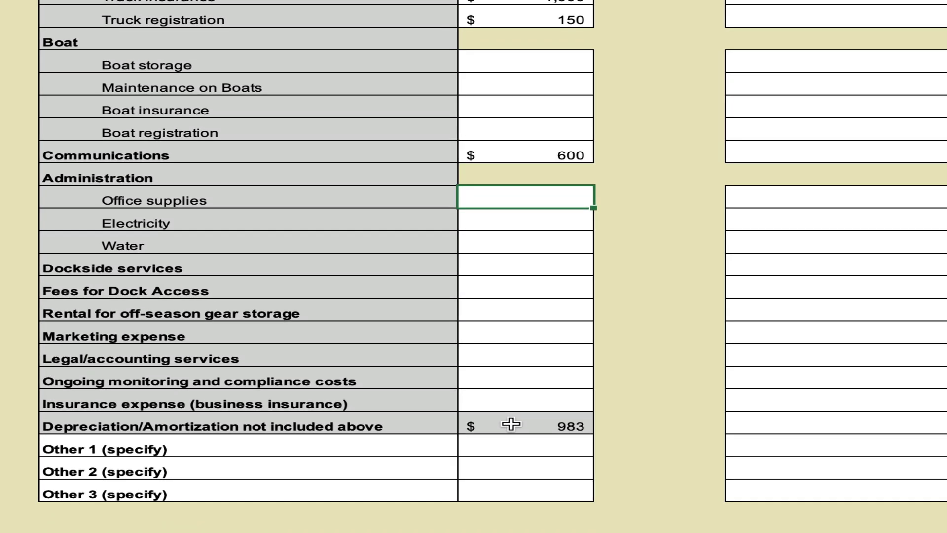
left_click(511, 423)
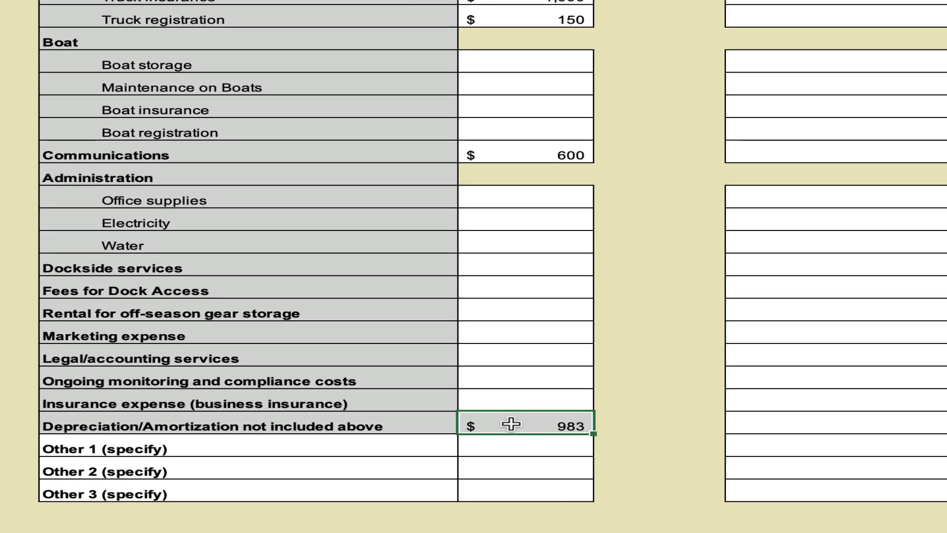